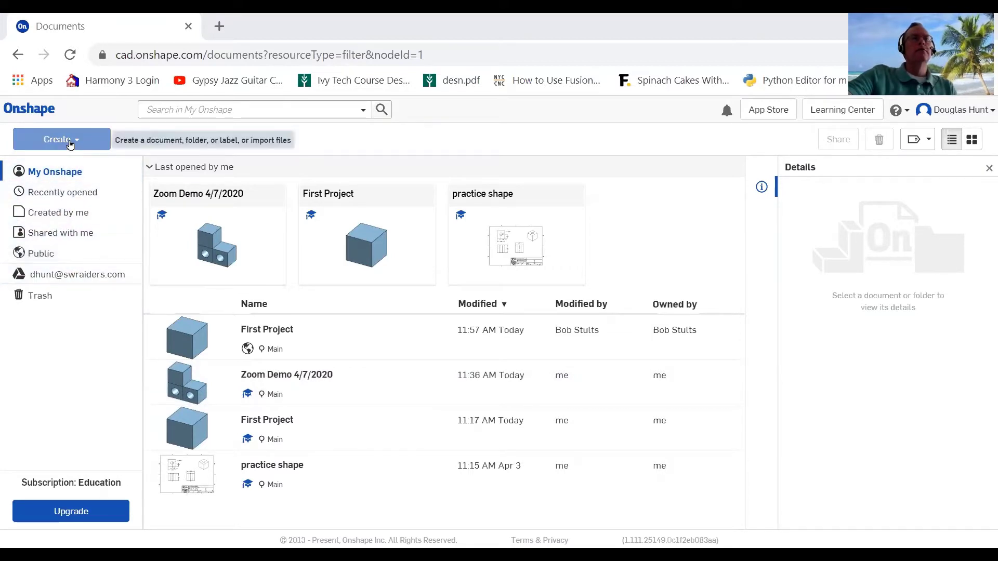
Create a new Onshape document named 'First Onshape'
left_click(70, 143)
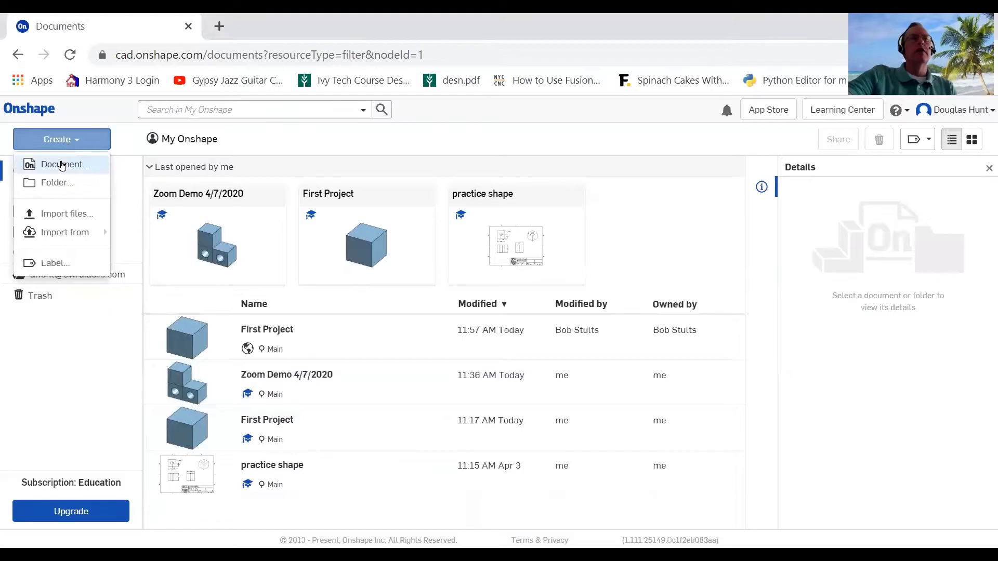
left_click(61, 165)
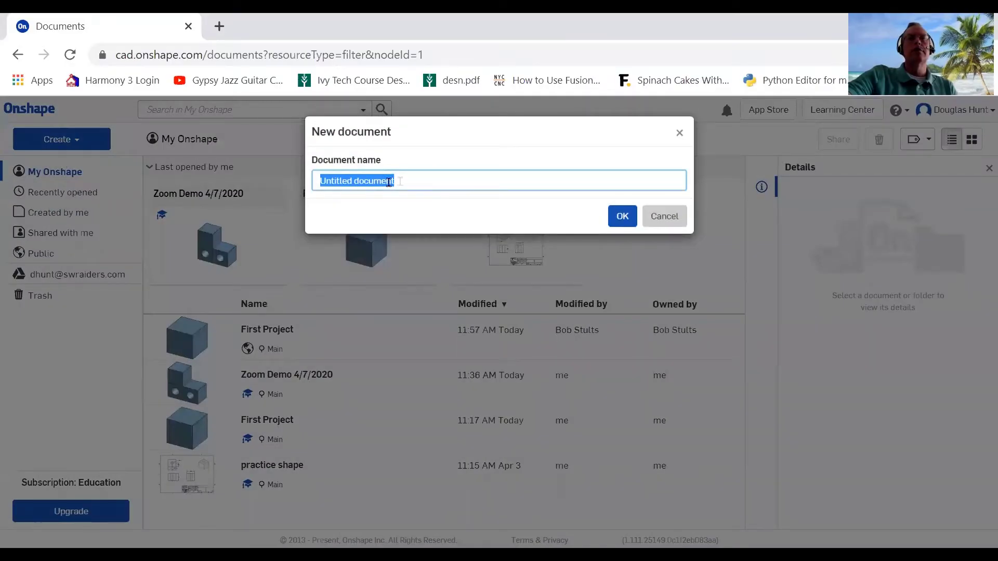
key("BackSpace")
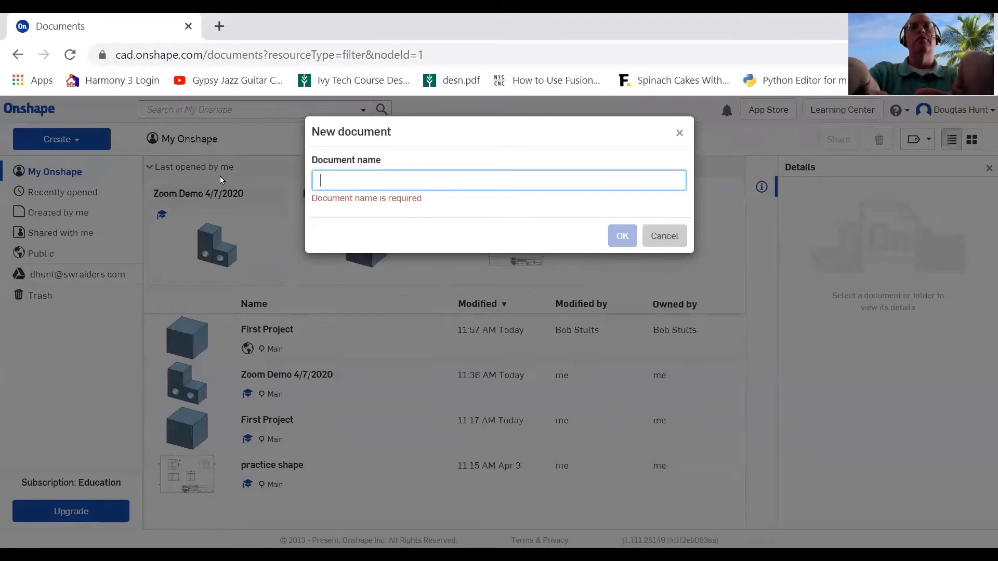
type("First ")
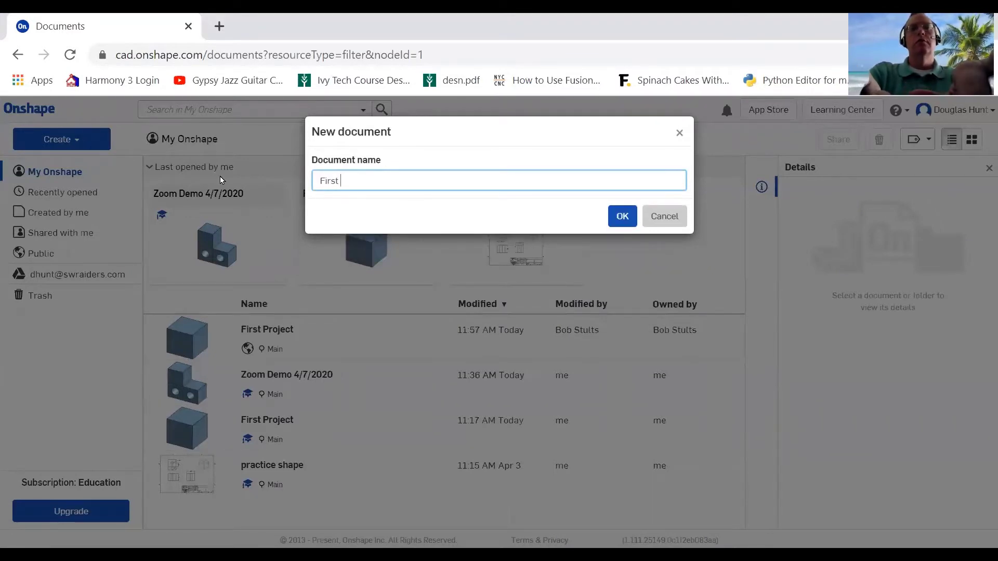
type("Onshape")
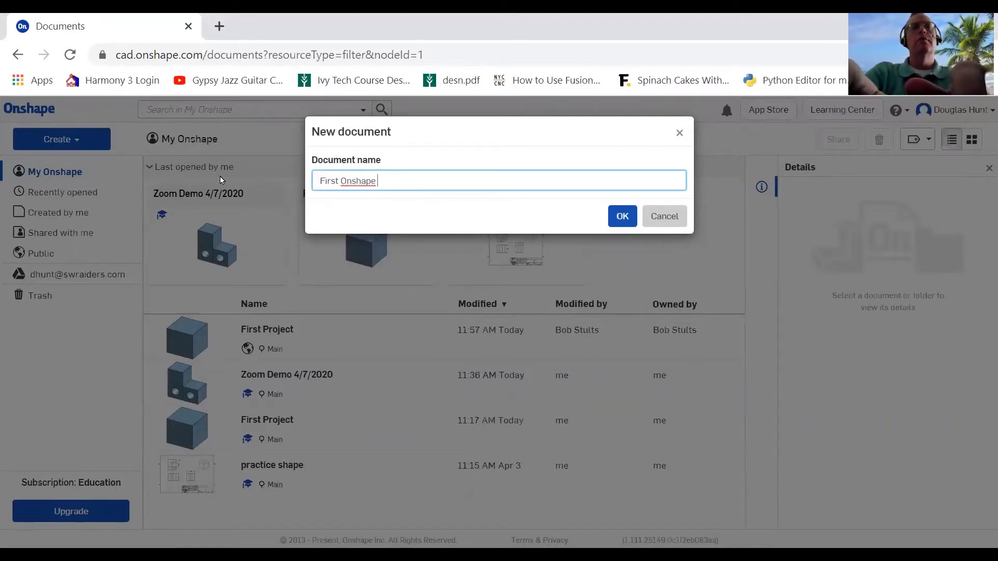
key("BackSpace")
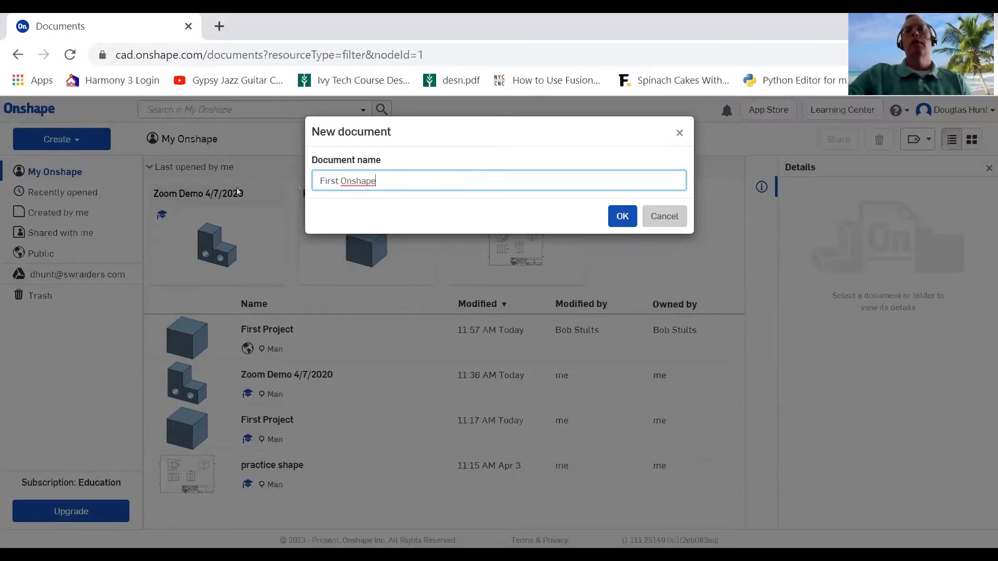
left_click(621, 216)
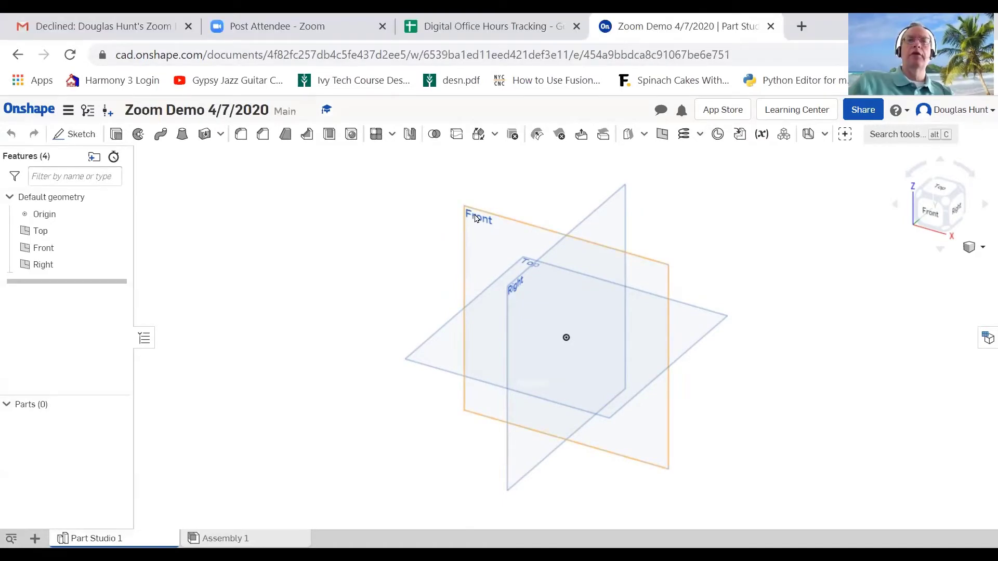
Start a new sketch on the Front plane
left_click(477, 218)
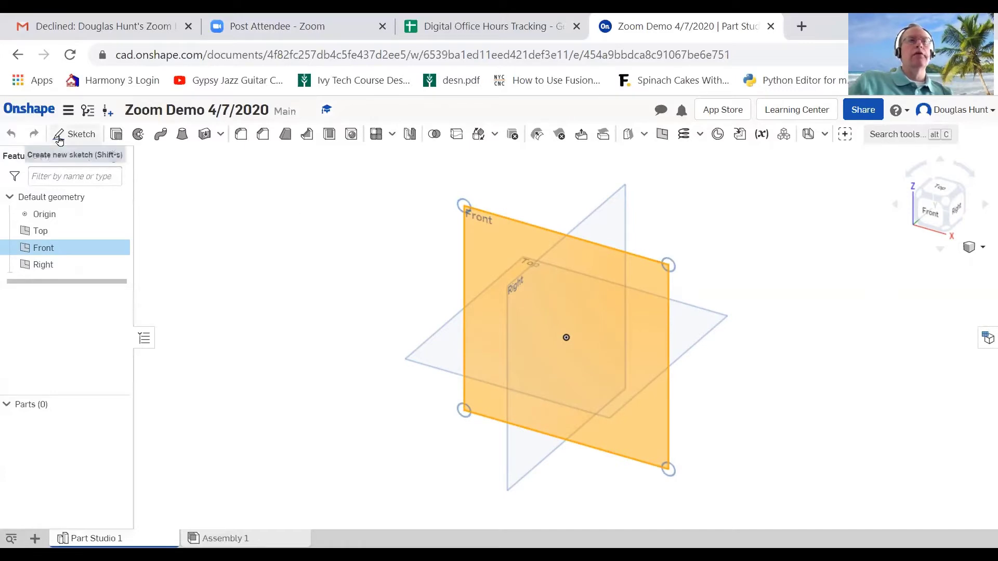
right_click(241, 198)
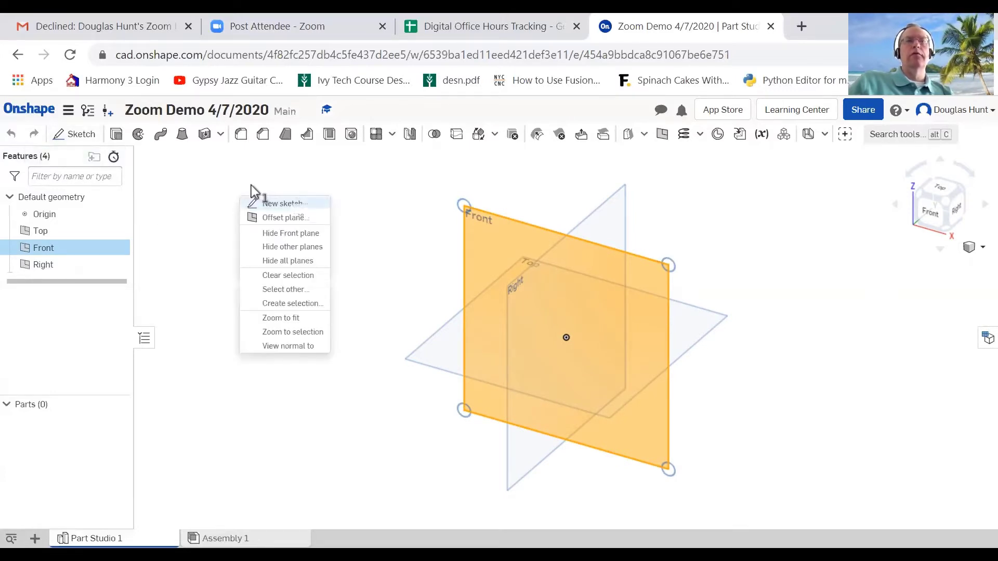
left_click(81, 136)
left_click(83, 136)
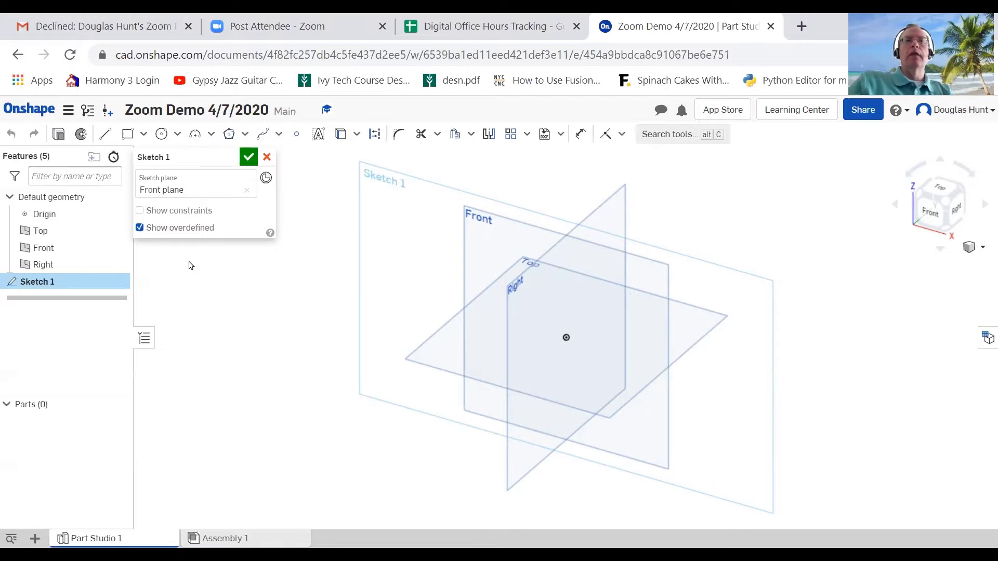
Rename Sketch 1 to 'Front Sketch', finish it, and view the Front plane head-on
mouse_move(184, 159)
left_mouse_down()
mouse_move(161, 160)
mouse_move(209, 174)
left_mouse_up()
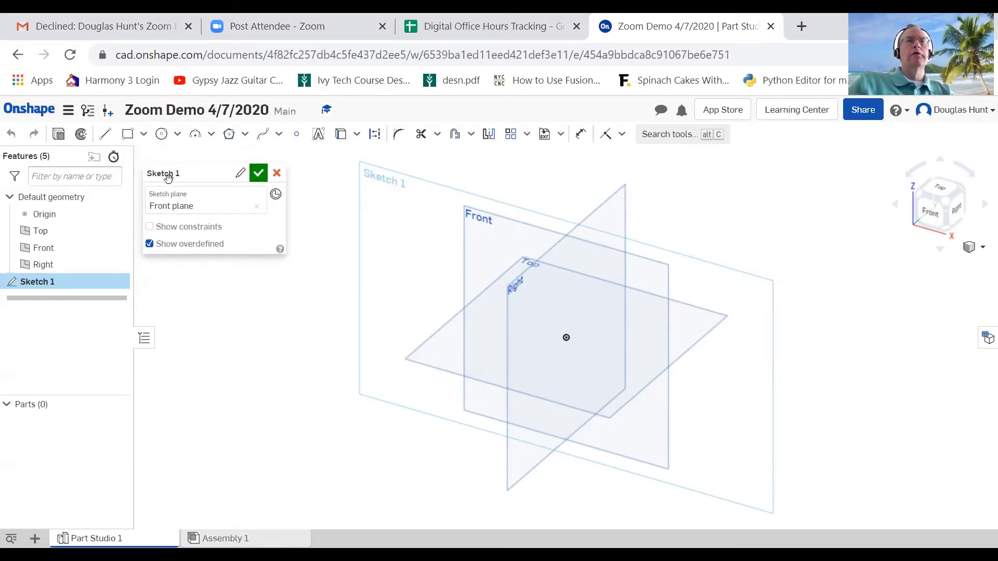
left_click(240, 173)
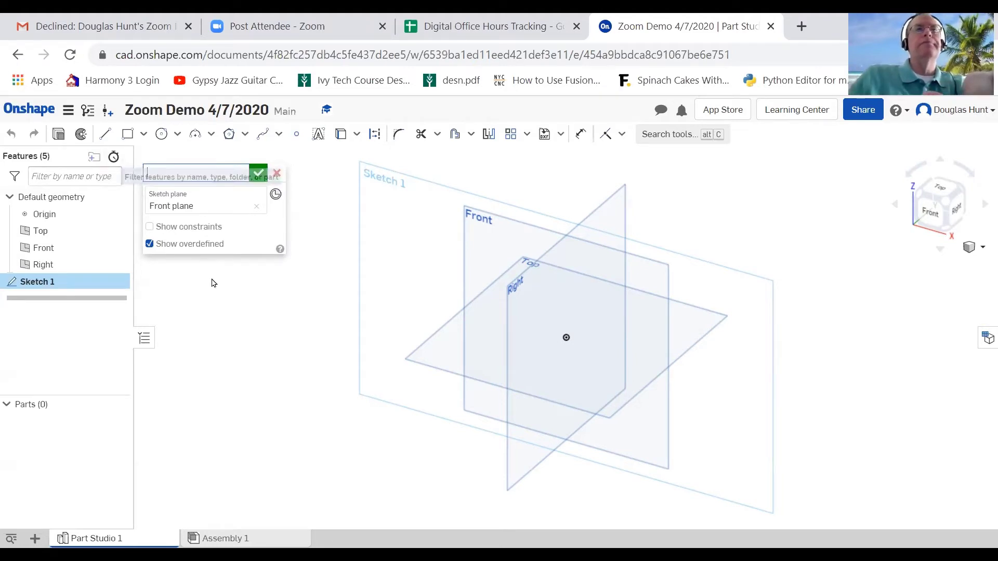
type("Front Sketch")
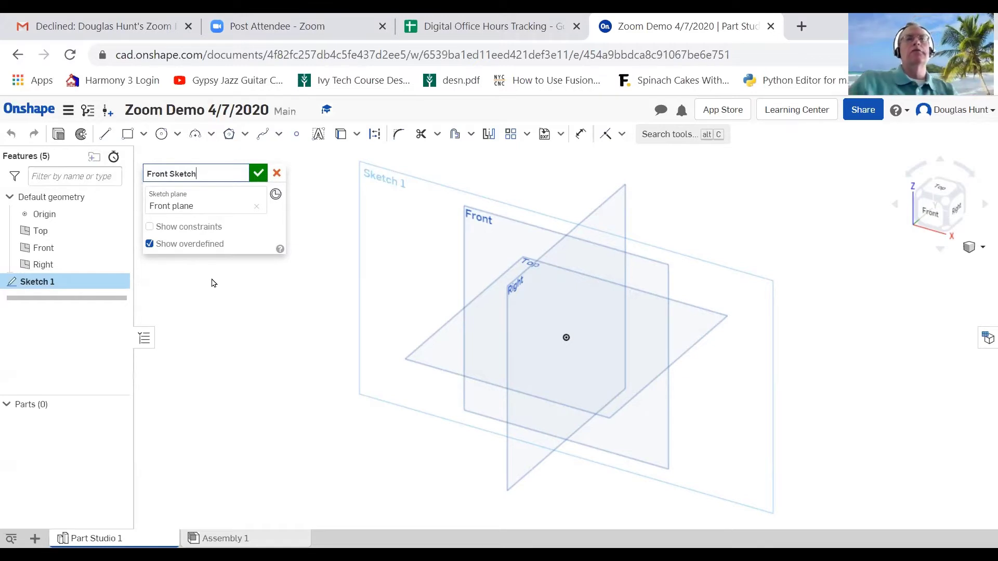
left_click(258, 175)
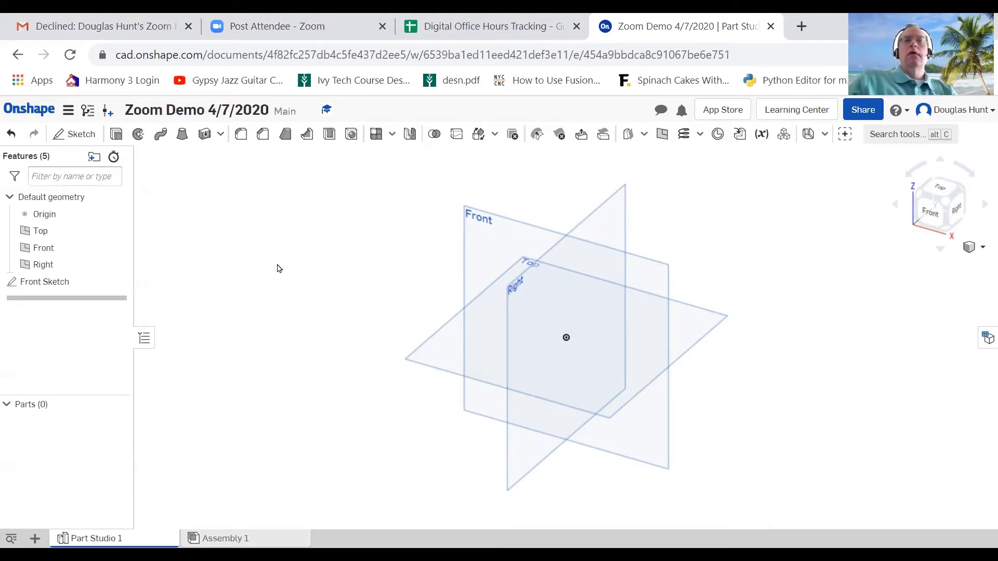
left_click(930, 211)
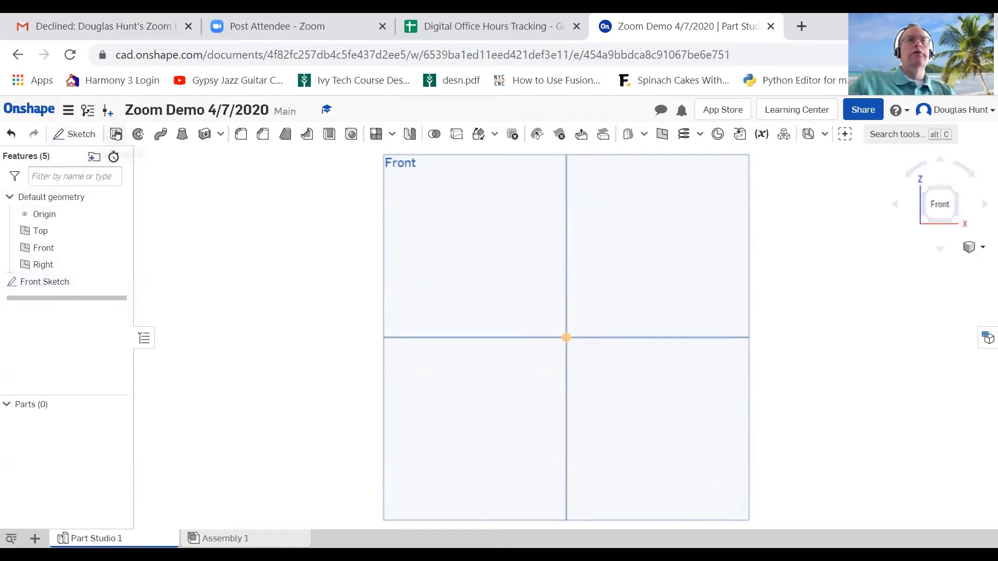
Reopen Front Sketch and draw a rectangle from the origin, roughly 2.612 by 1.972
left_click(44, 282)
double_click(43, 282)
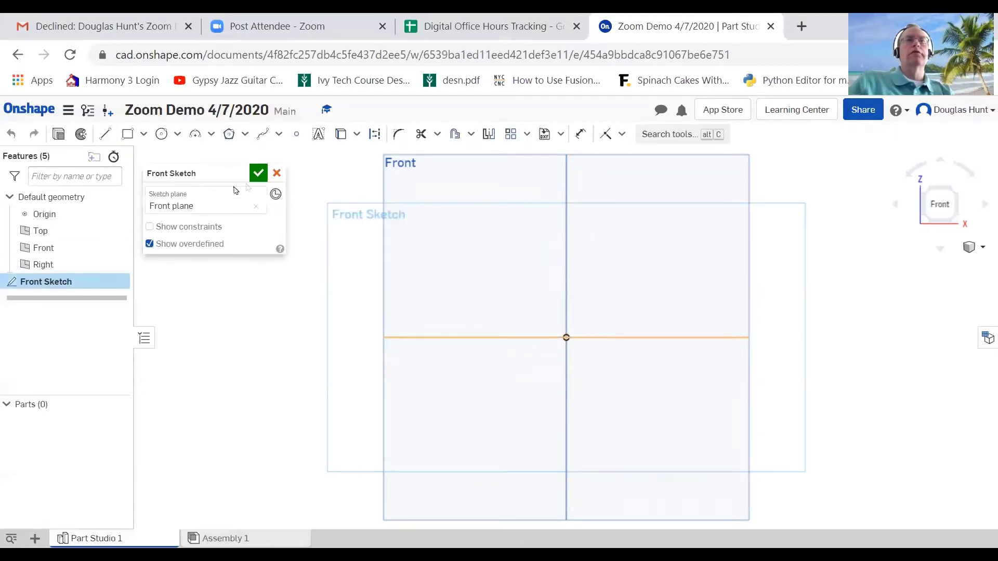
left_click(127, 134)
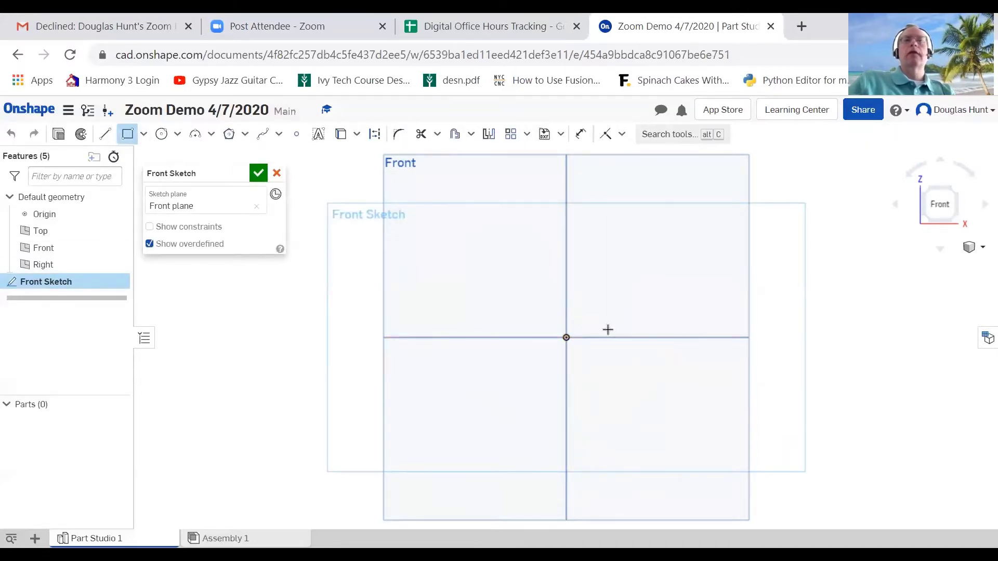
left_click(565, 338)
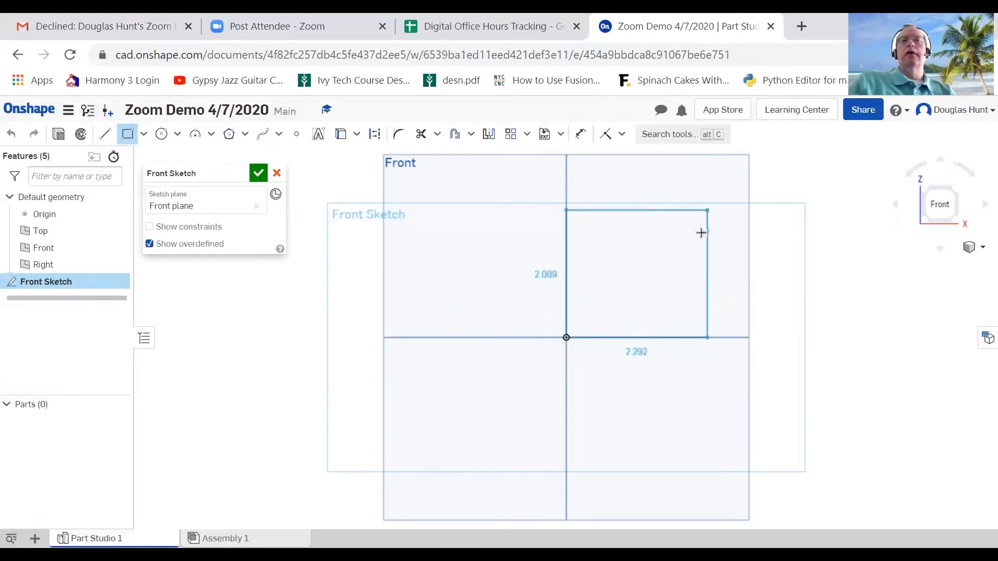
left_click(725, 217)
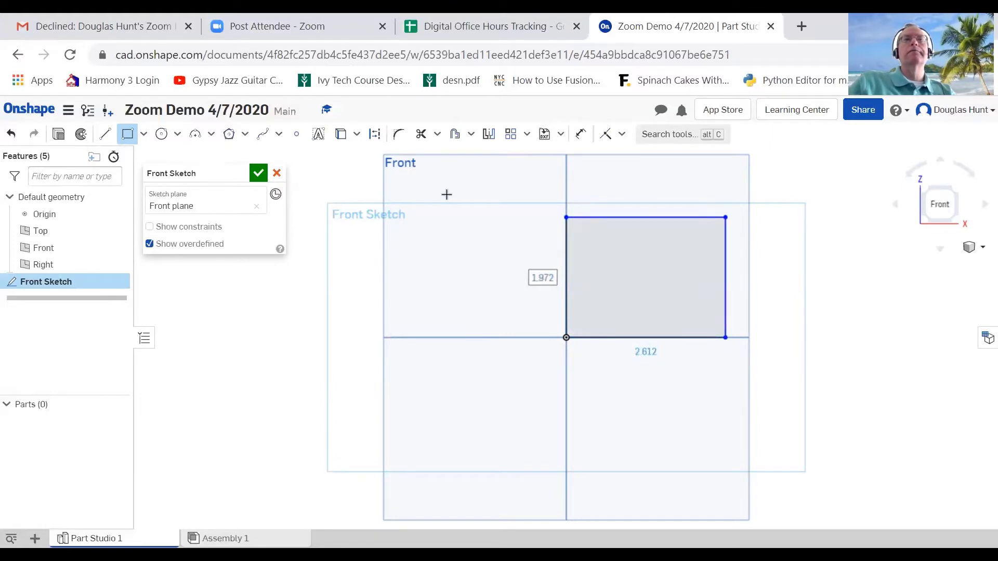
Dimension the rectangle's left edge height and bottom edge width to 2 each
left_click(580, 134)
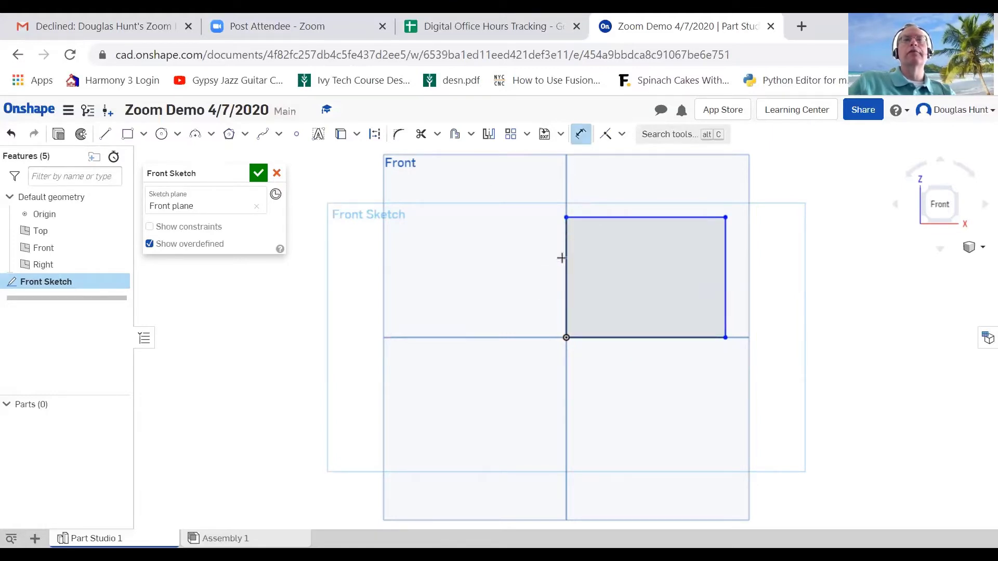
left_click(566, 268)
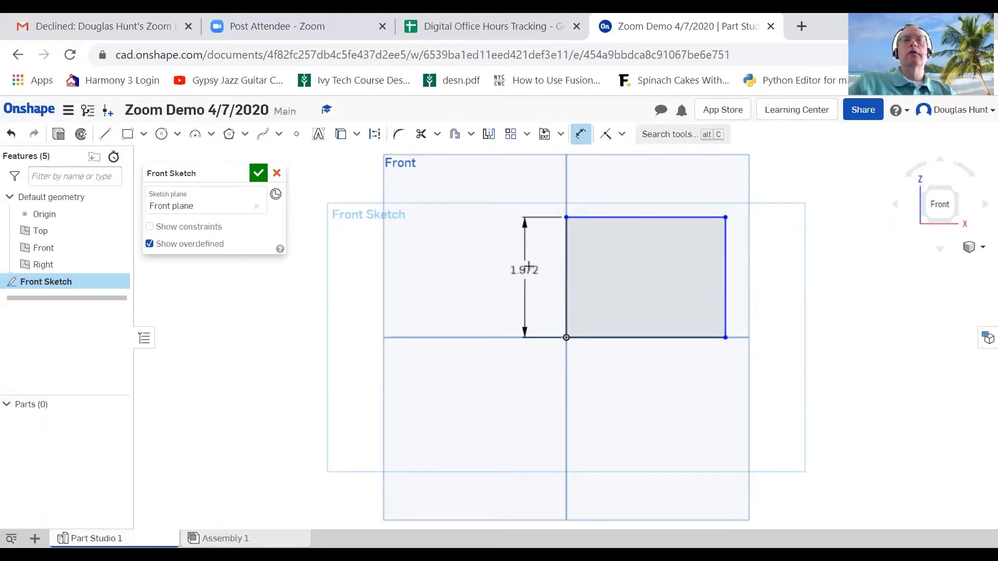
left_click(526, 270)
type("2")
key("Return")
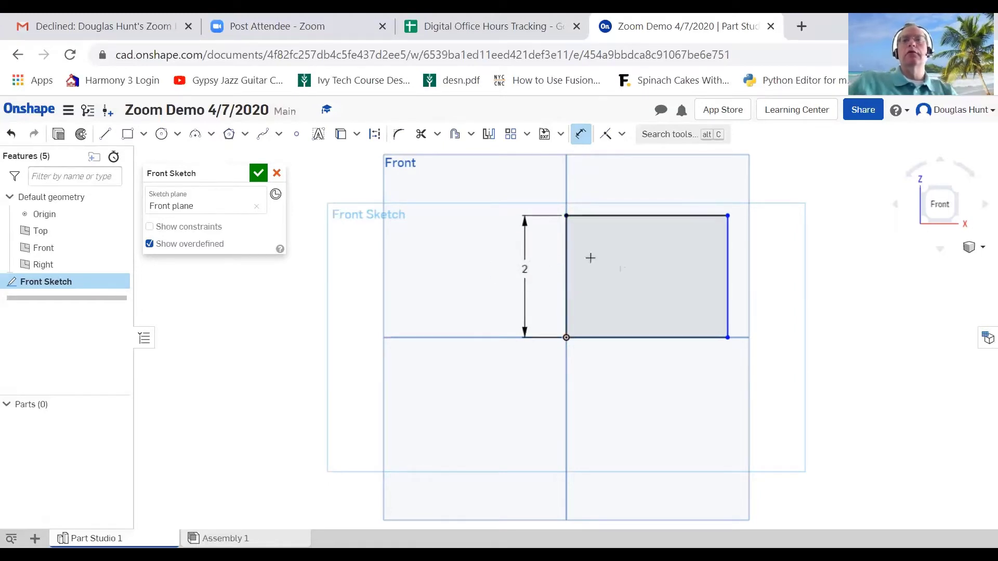
left_click(631, 338)
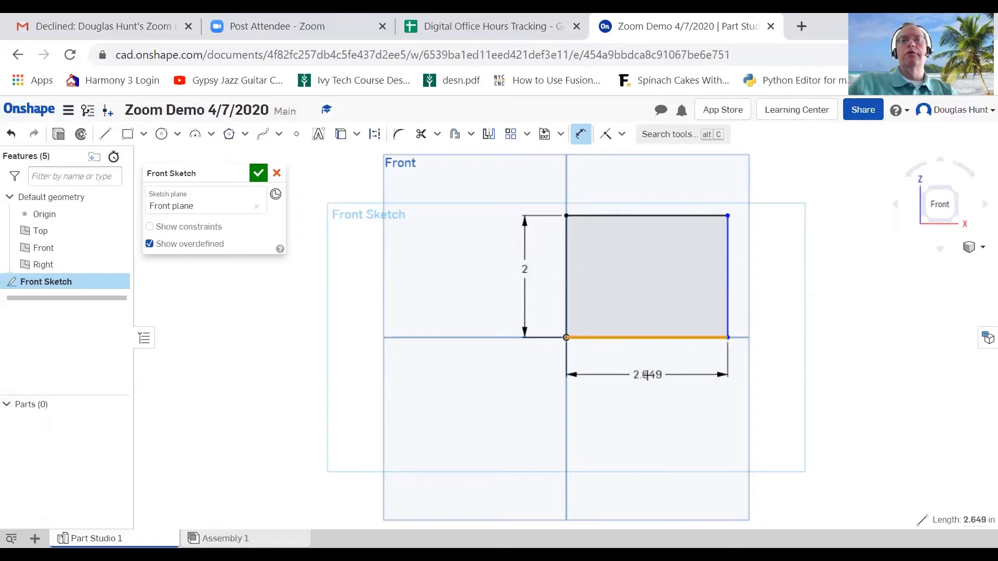
left_click(648, 375)
type("2")
key("Return")
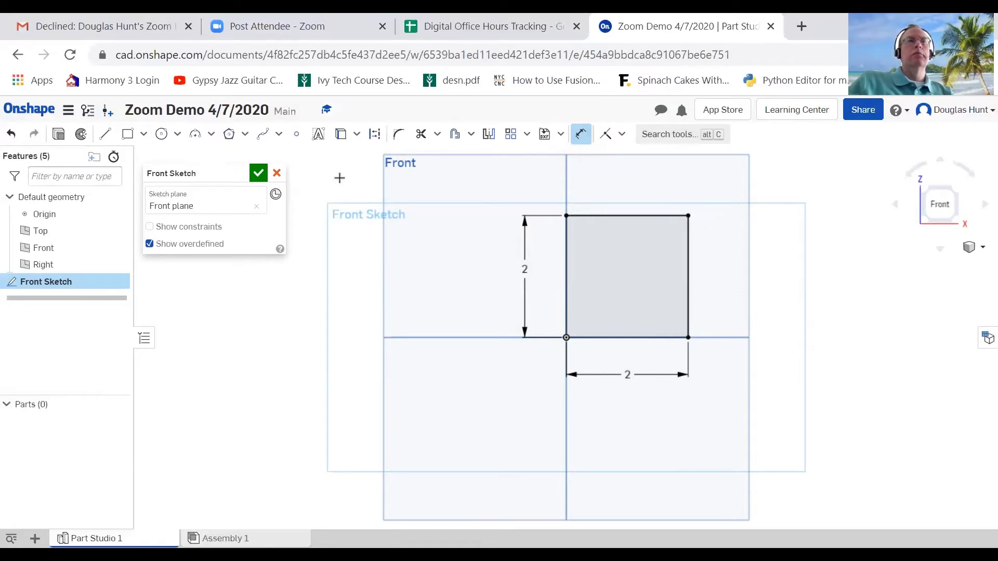
Close the square sketch and set up a 2 in deep extrude named 'The Cube'
left_click(258, 176)
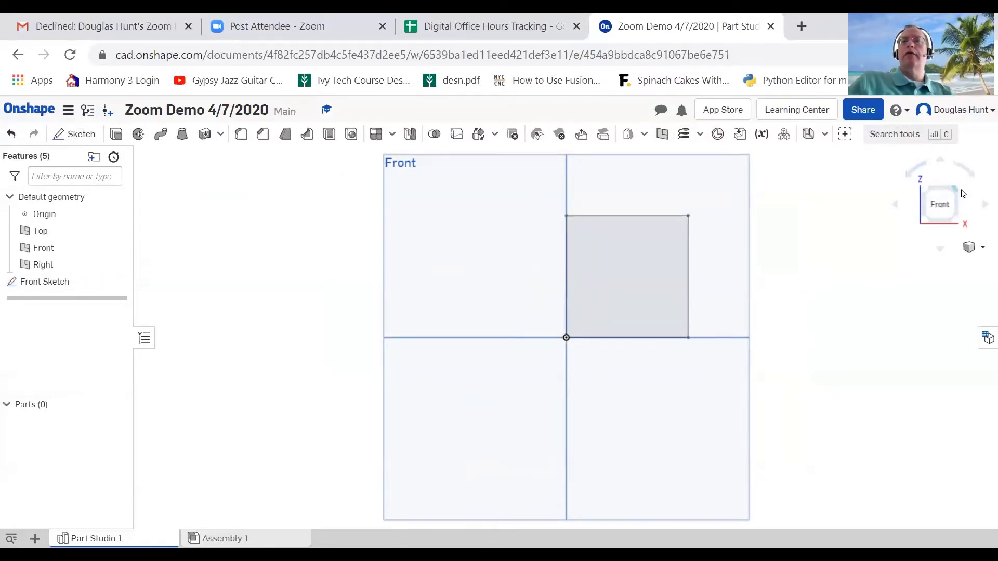
left_click(963, 193)
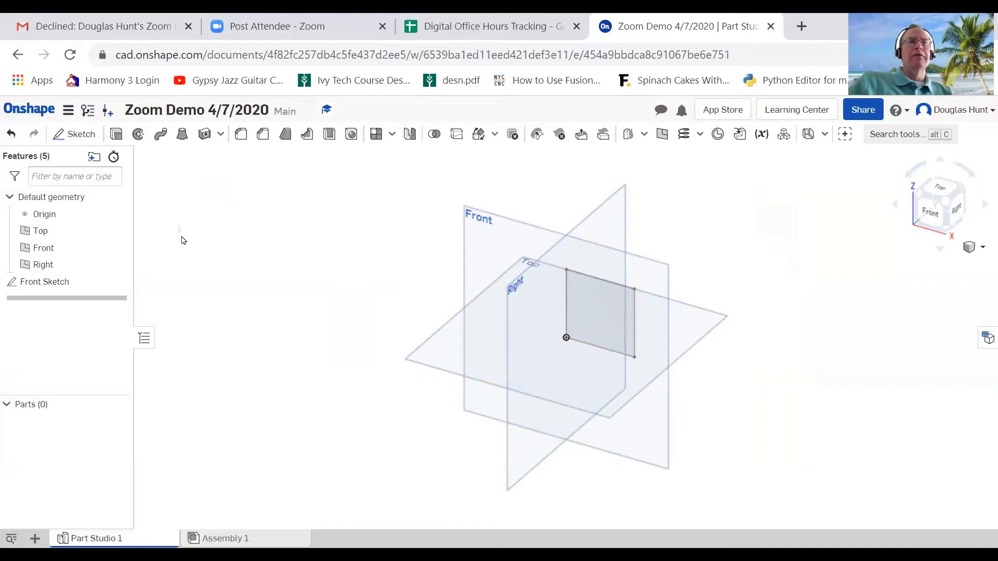
left_click(116, 135)
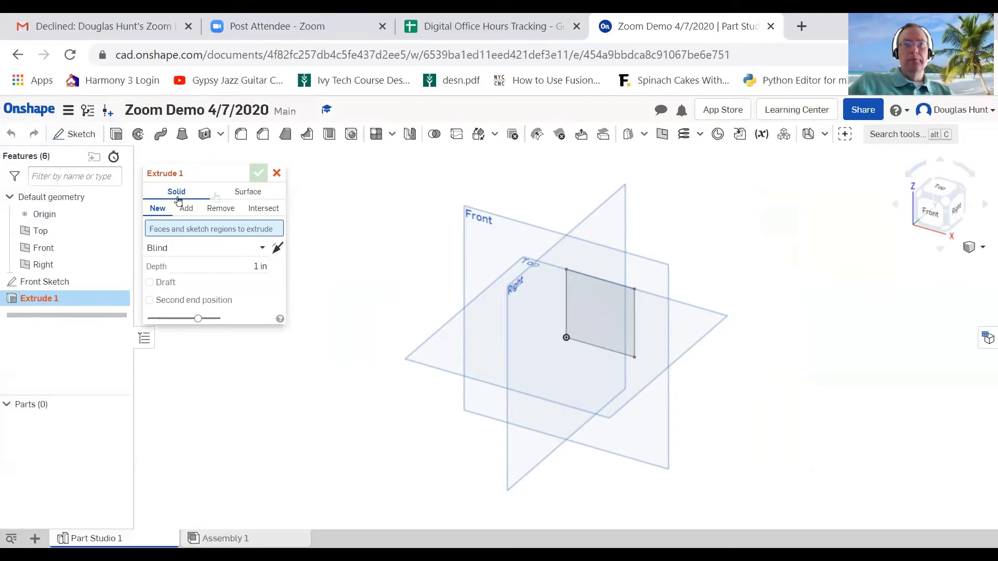
left_click(219, 174)
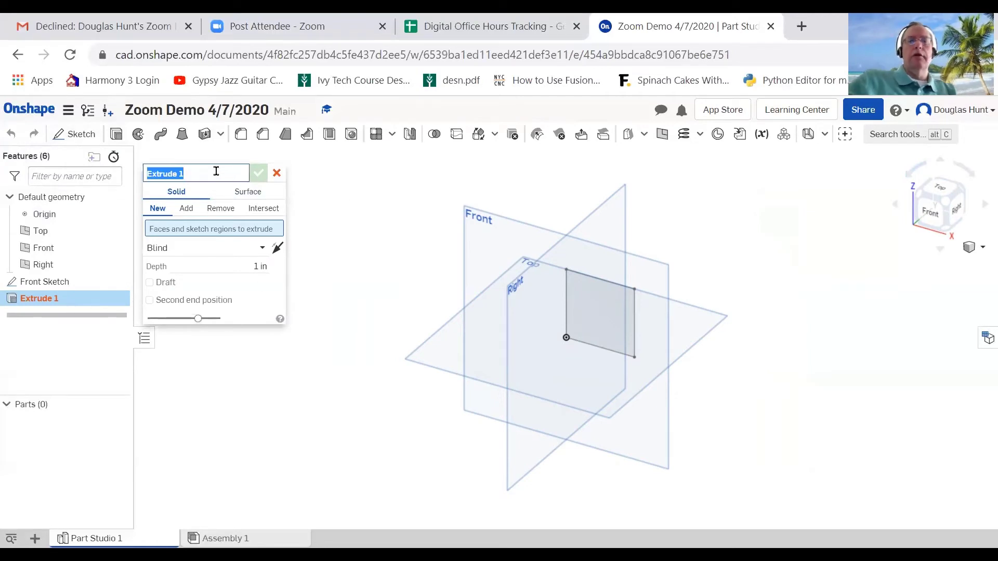
type("The Cube")
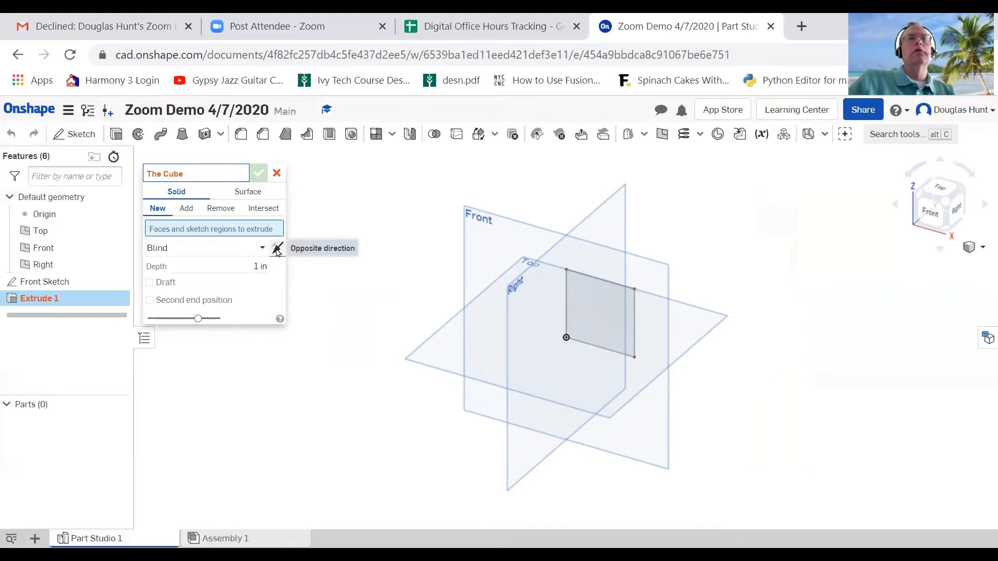
left_click(583, 284)
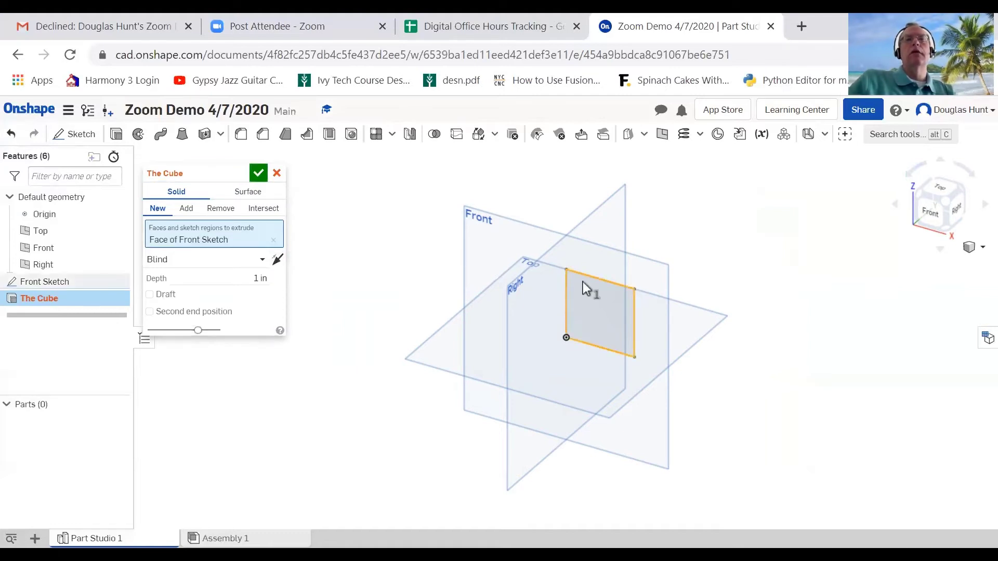
left_click(265, 278)
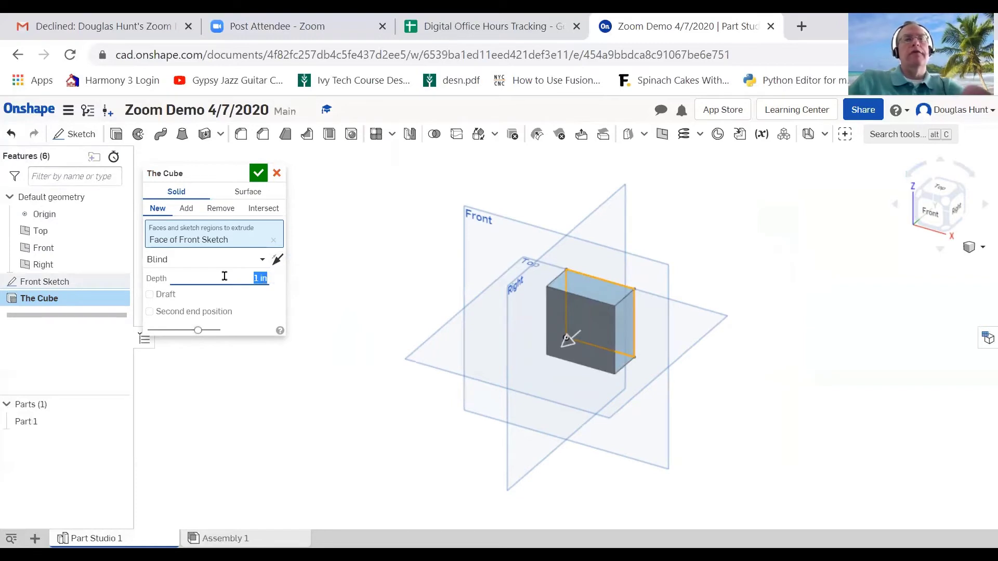
type("2")
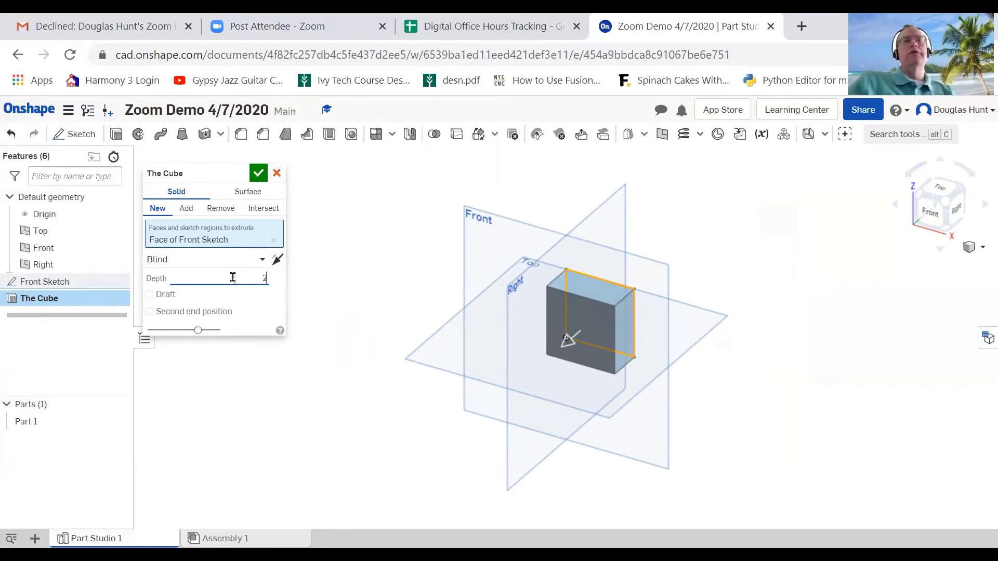
key("Tab")
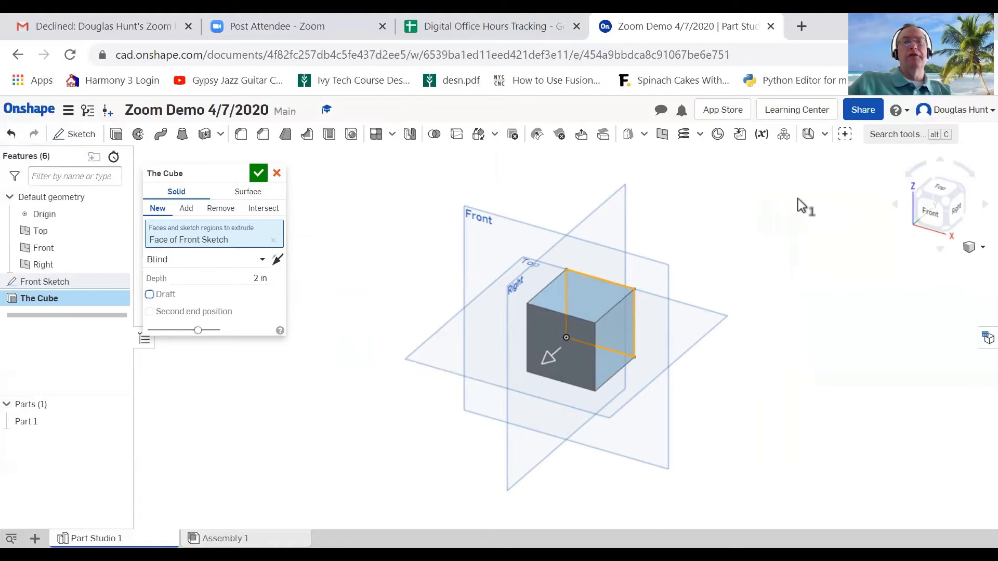
Commit The Cube extrude, creating the solid 2 in cube as Part 1
left_click(258, 173)
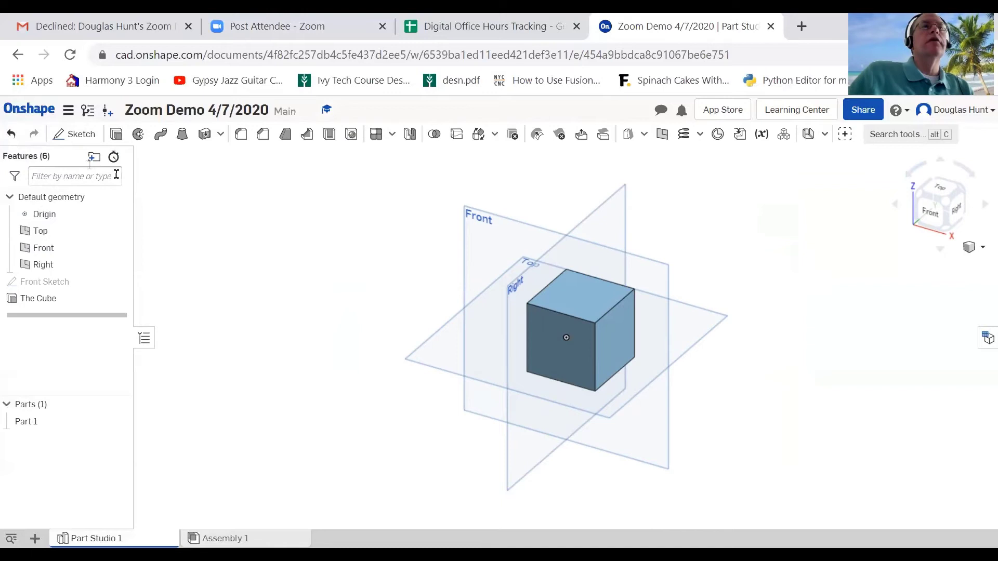
left_click(68, 110)
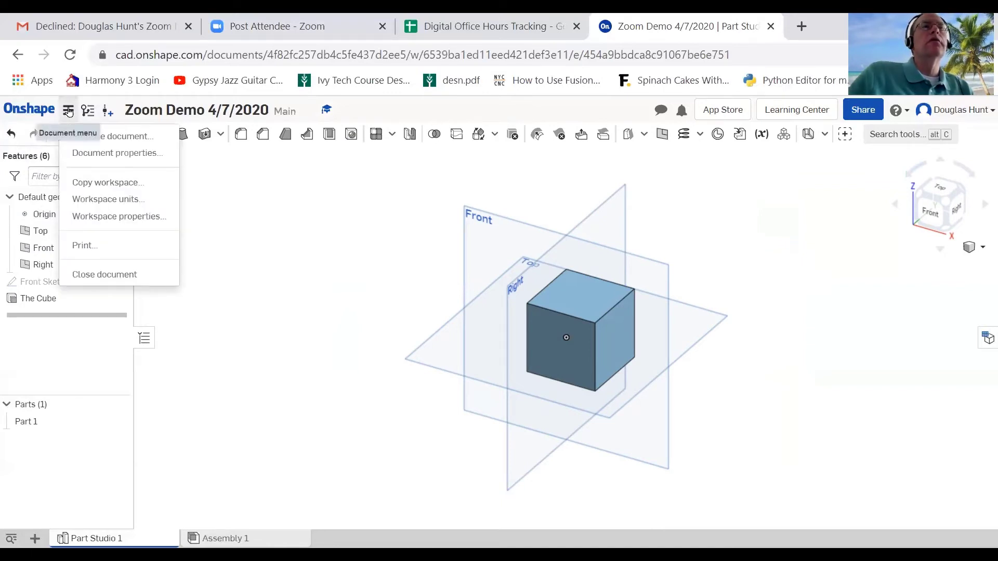
Return to the Part Studio and select the cube's 4.000 in² front face
left_click(68, 110)
left_click(30, 111)
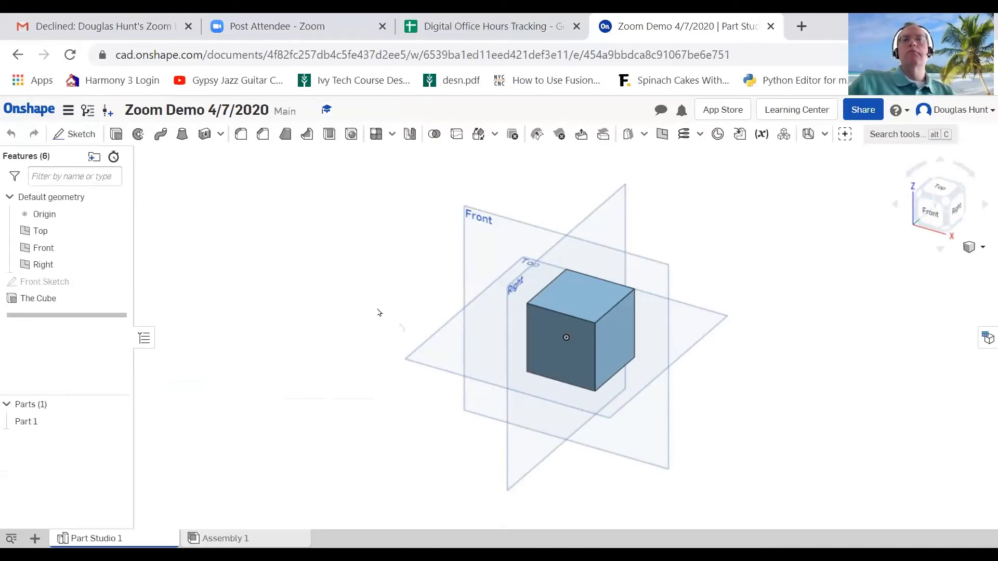
left_click(537, 333)
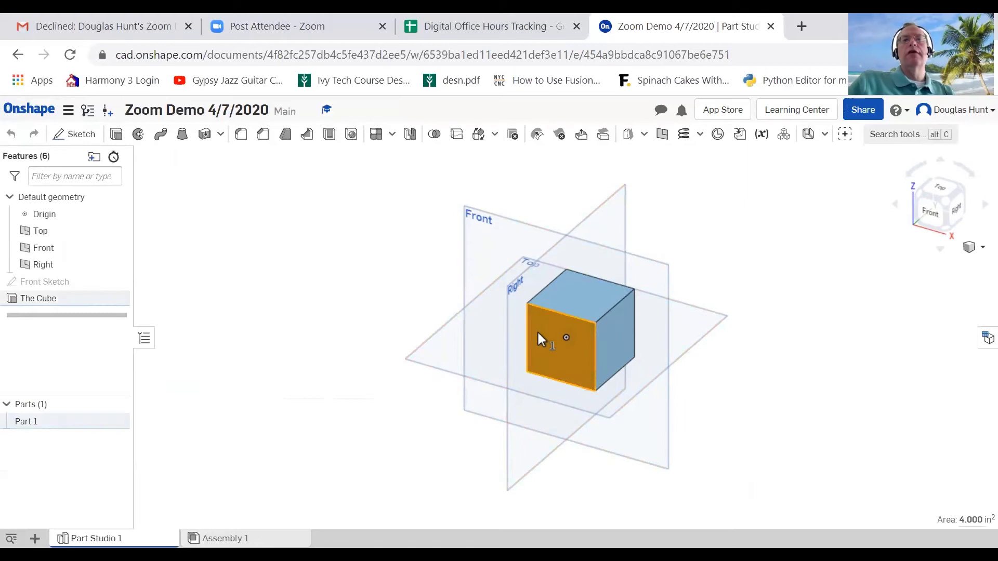
Sketch on the front face, viewed head-on, a circle about 0.687 in across
left_click(74, 134)
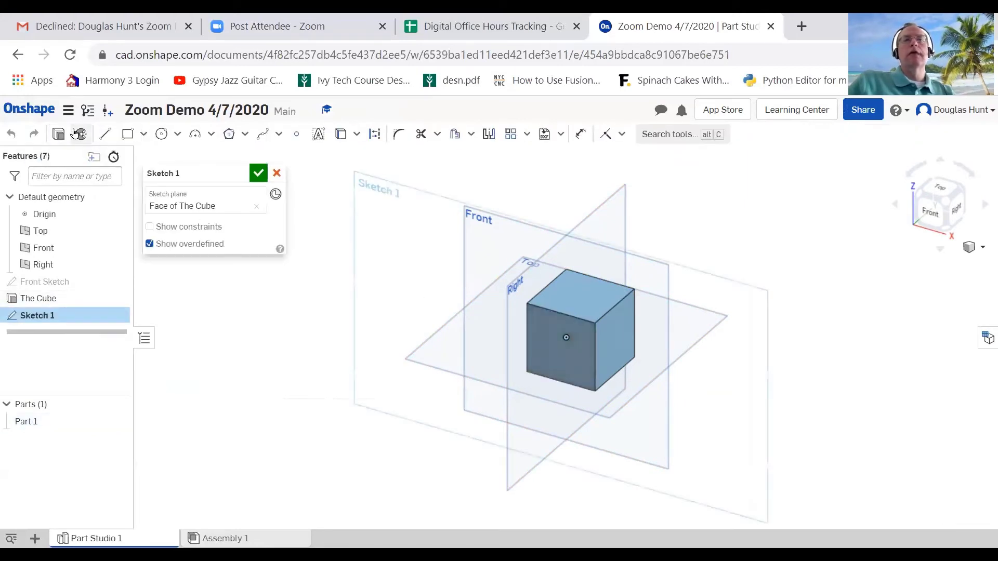
left_click(926, 208)
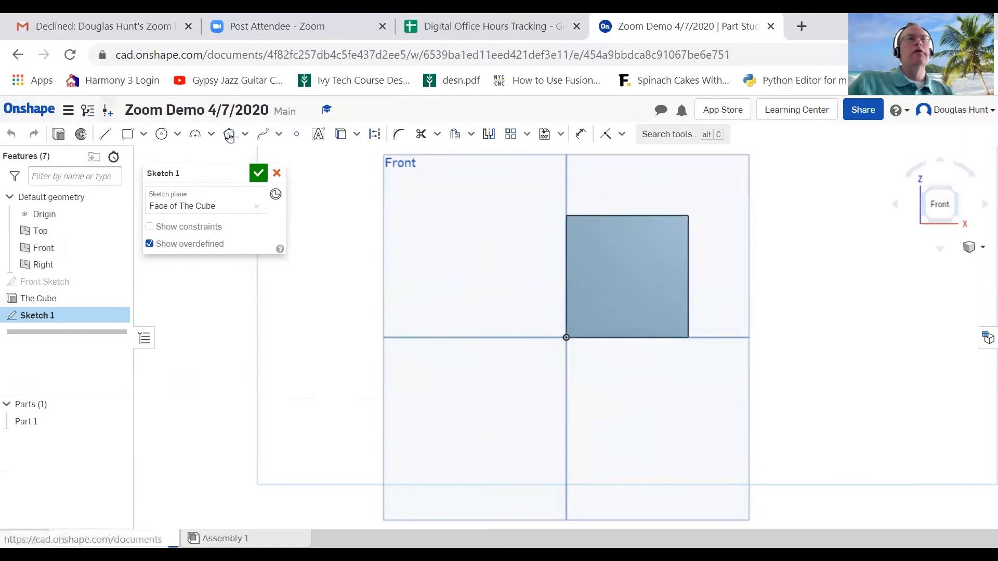
left_click(164, 135)
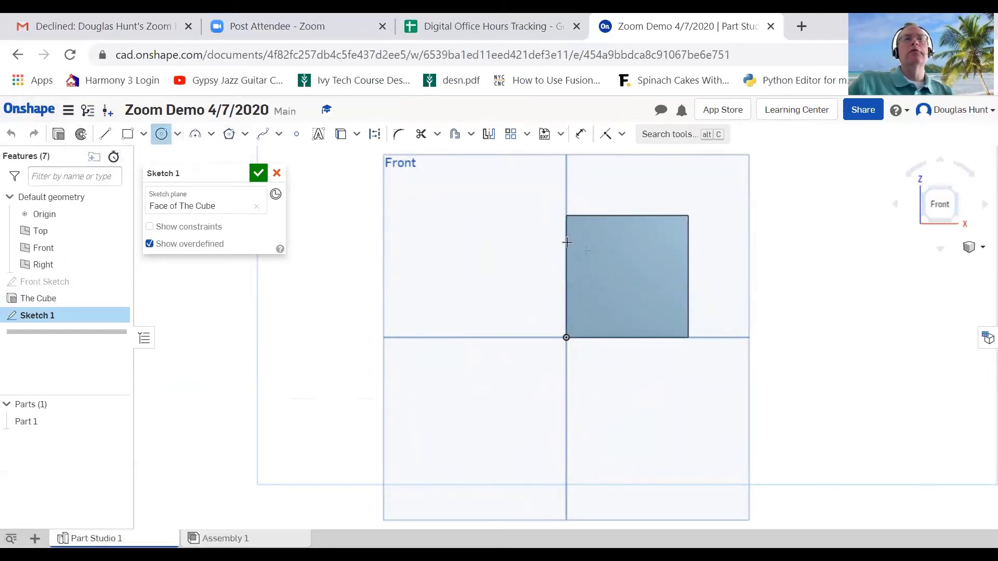
left_click(624, 274)
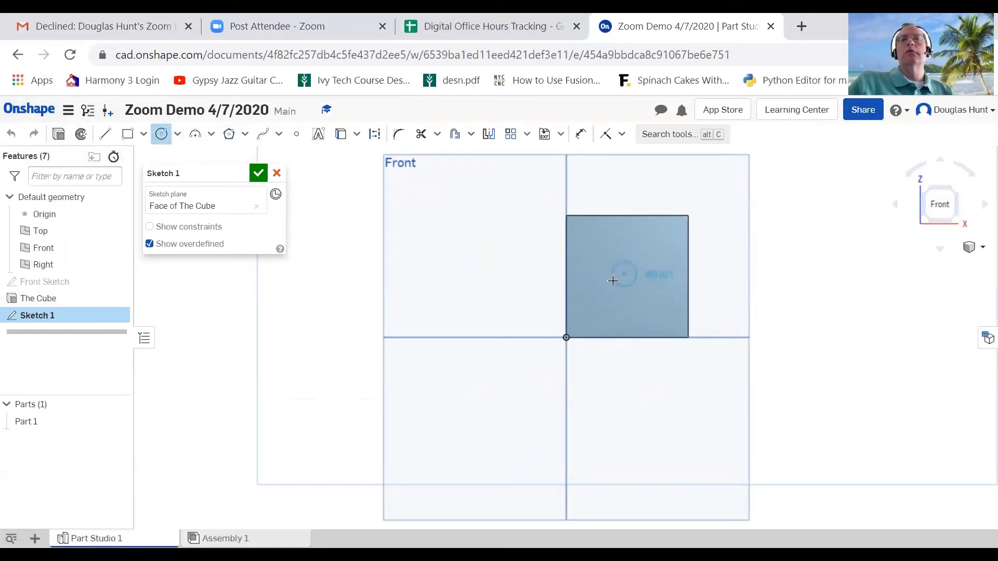
left_click(610, 288)
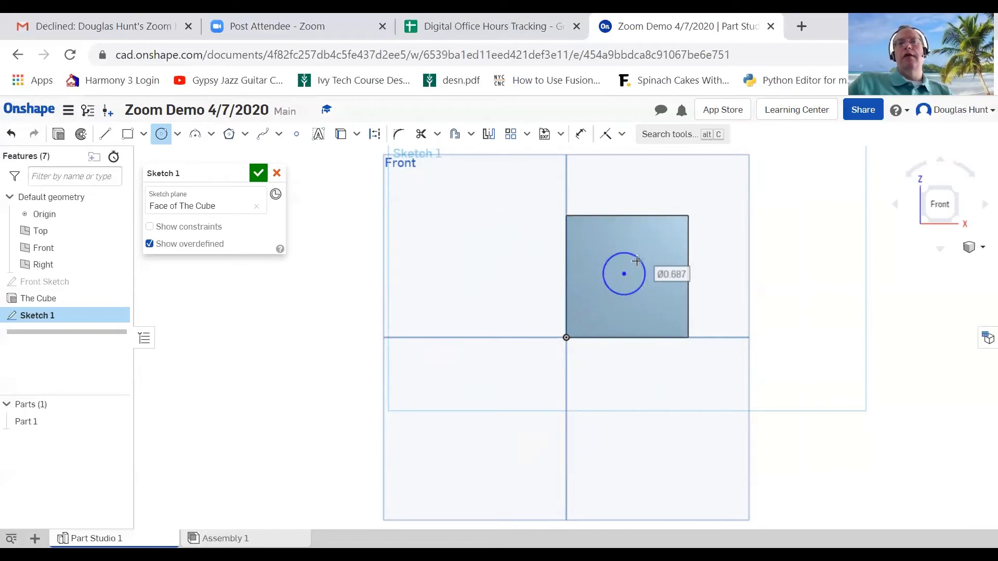
Position the circle centre 1 in horizontally from the origin and 1 in below the top edge
left_click(580, 134)
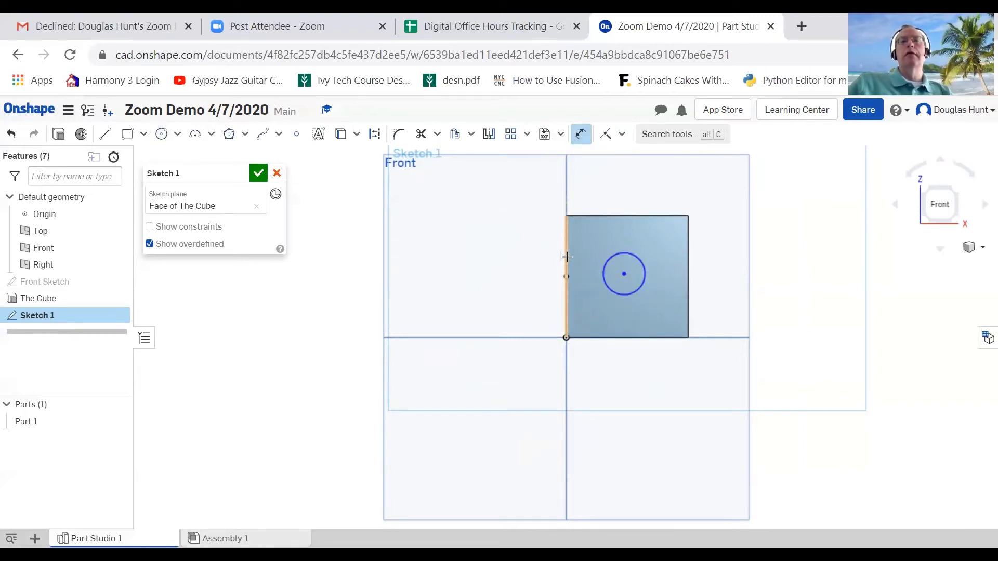
left_click(623, 274)
left_click(595, 355)
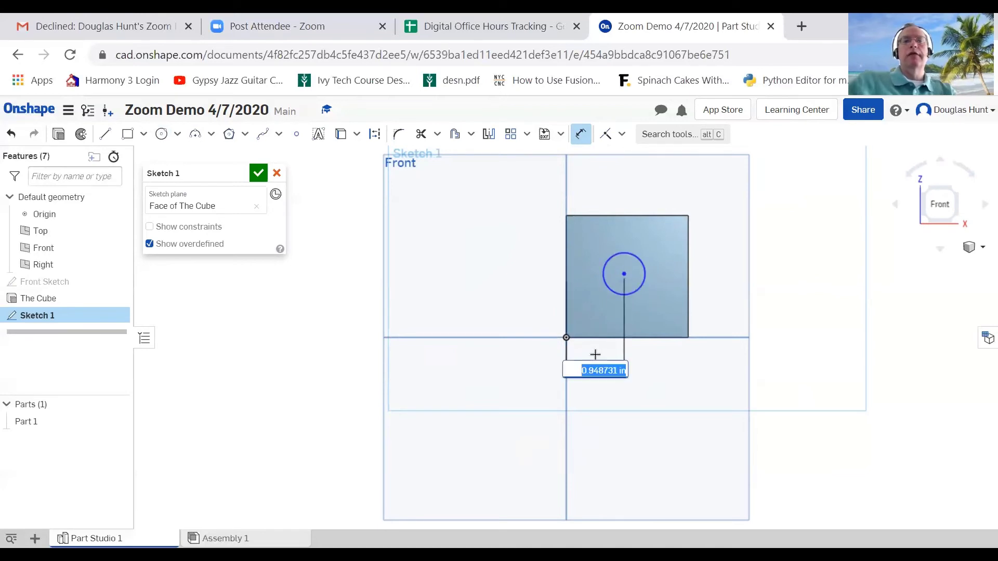
type("1")
key("Return")
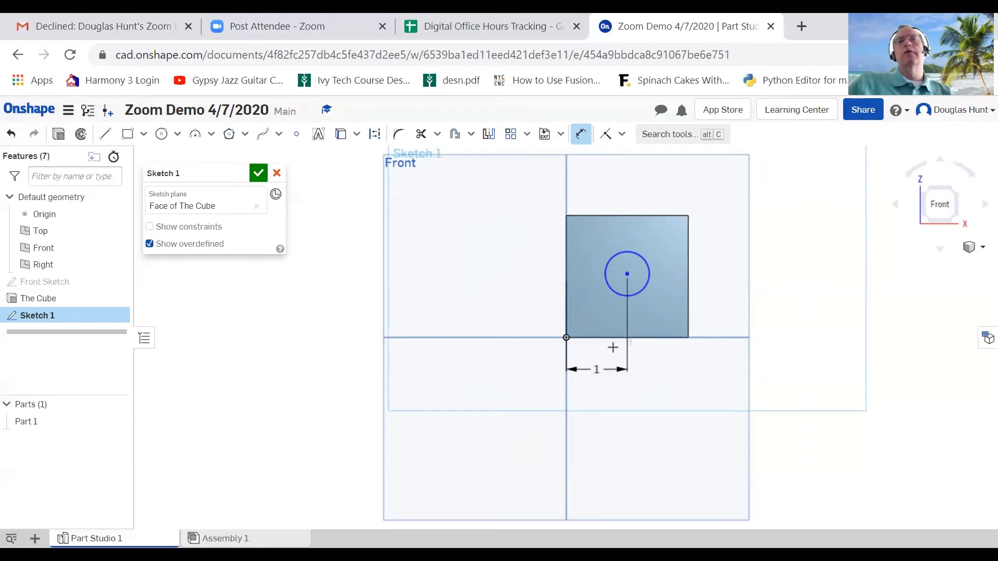
left_click(628, 273)
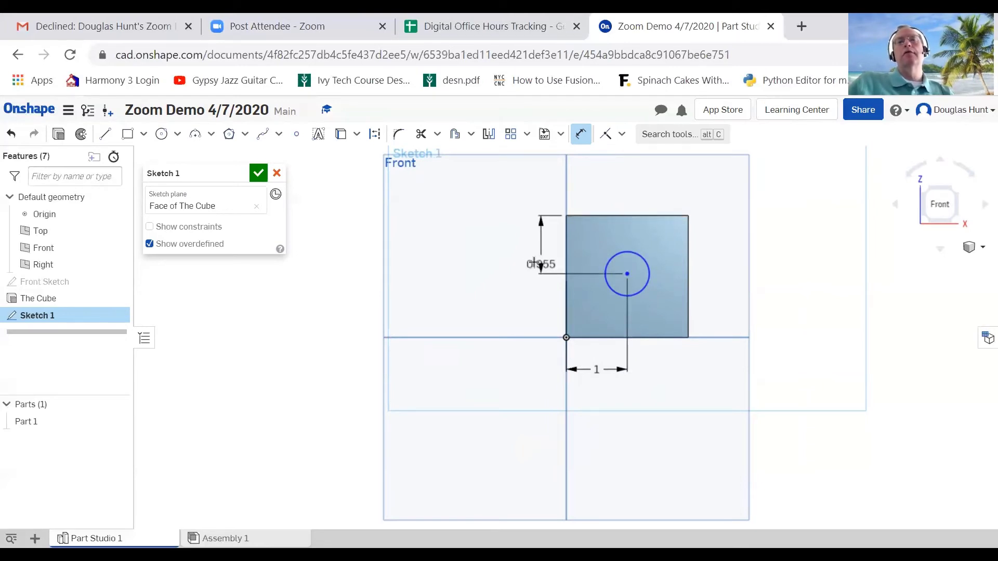
left_click(530, 229)
type("1")
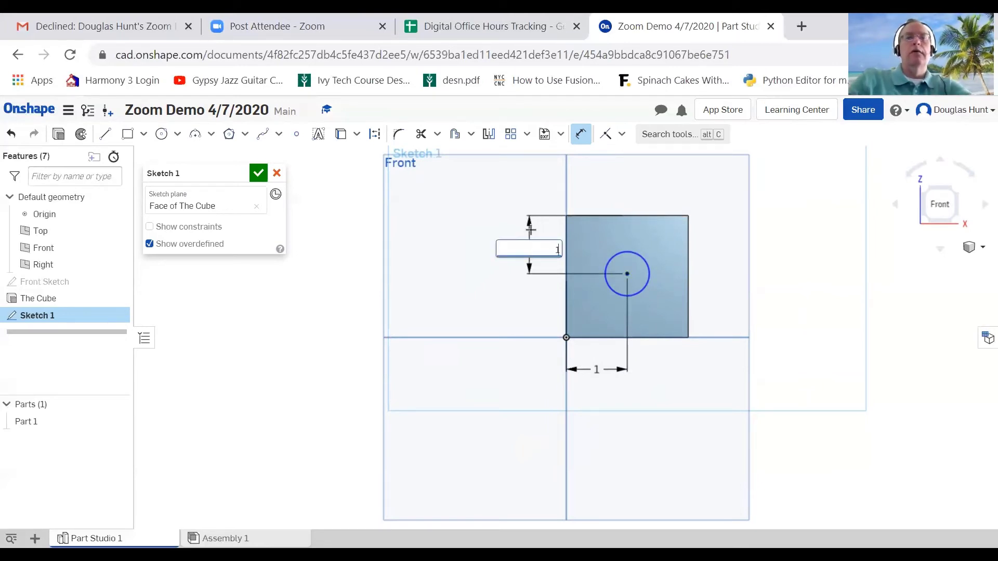
key("Return")
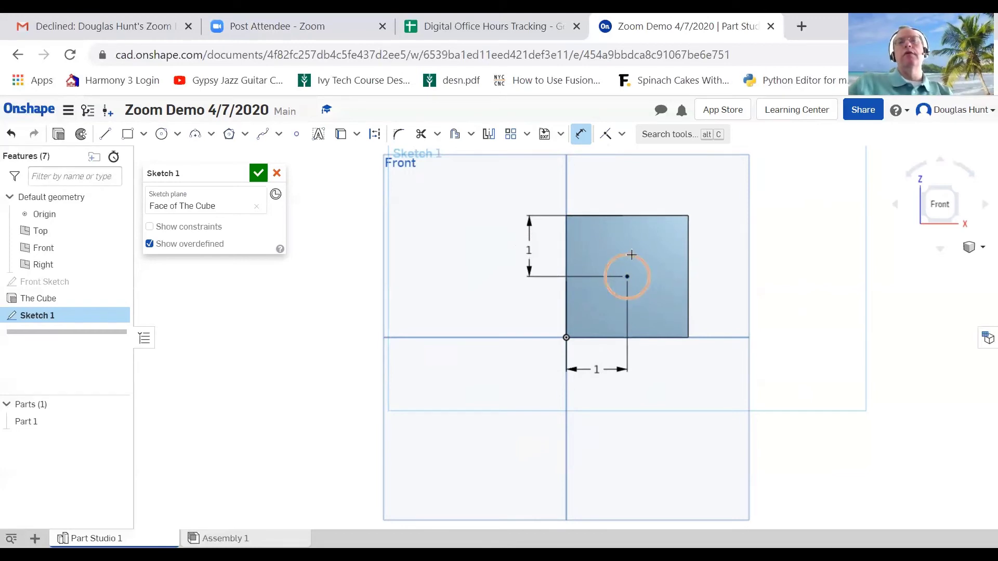
Set the circle's diameter to 1 in
left_click(630, 256)
left_click(672, 186)
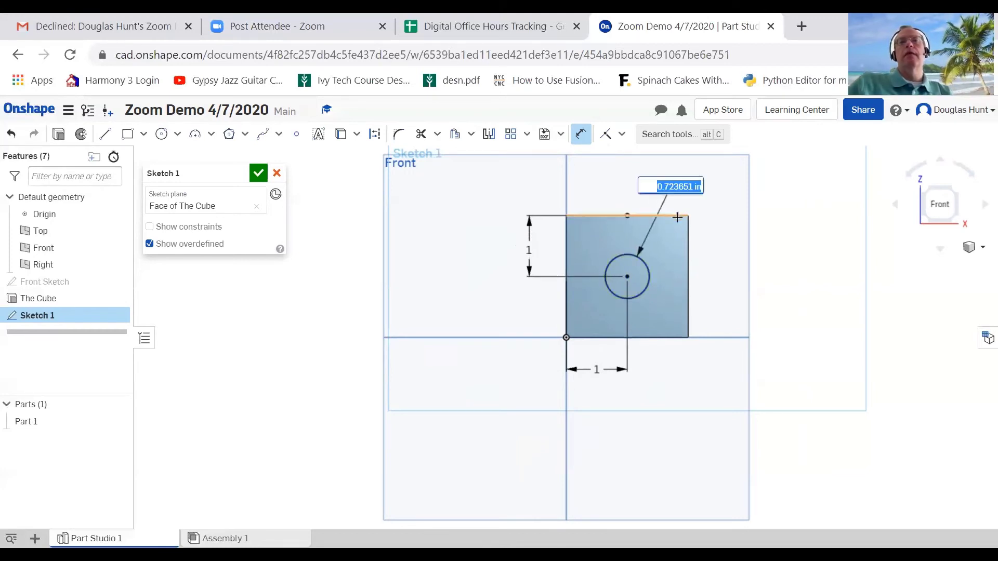
type("1")
key("Return")
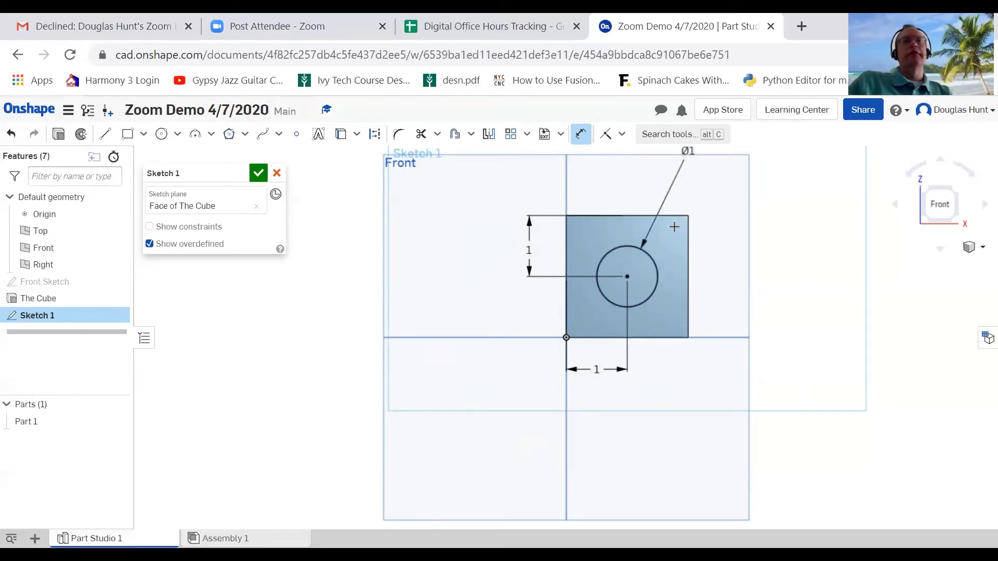
left_click(258, 173)
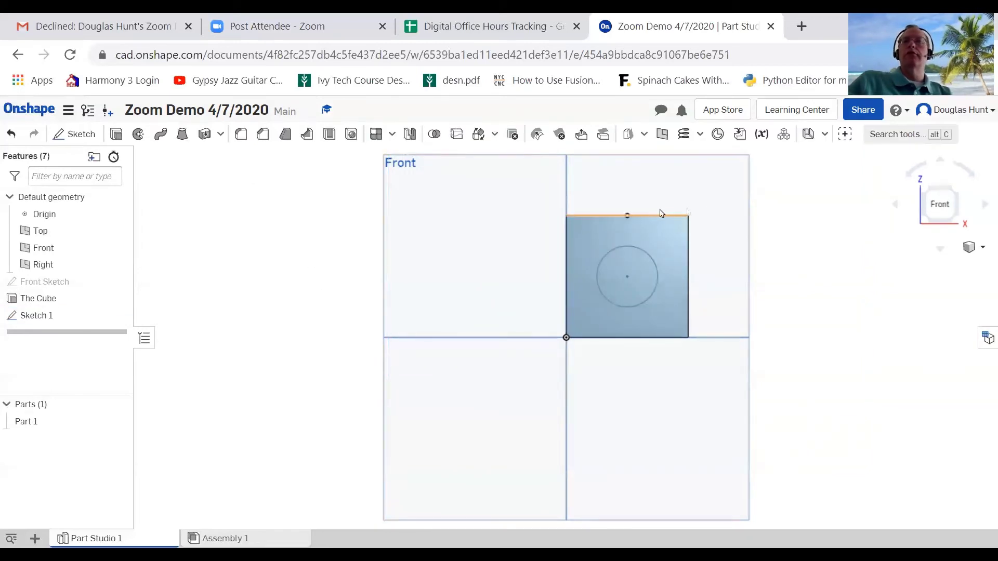
left_click(962, 192)
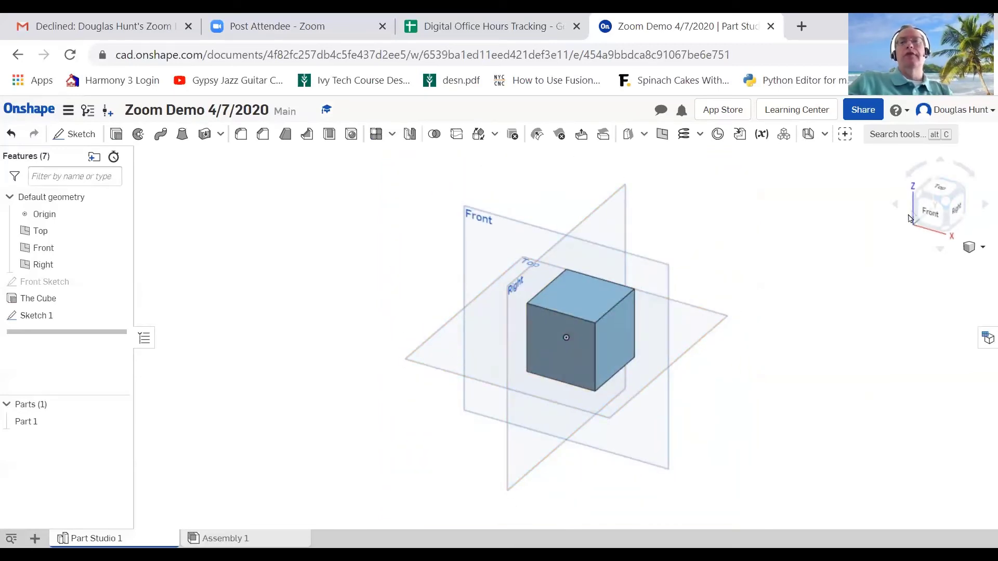
left_click(933, 212)
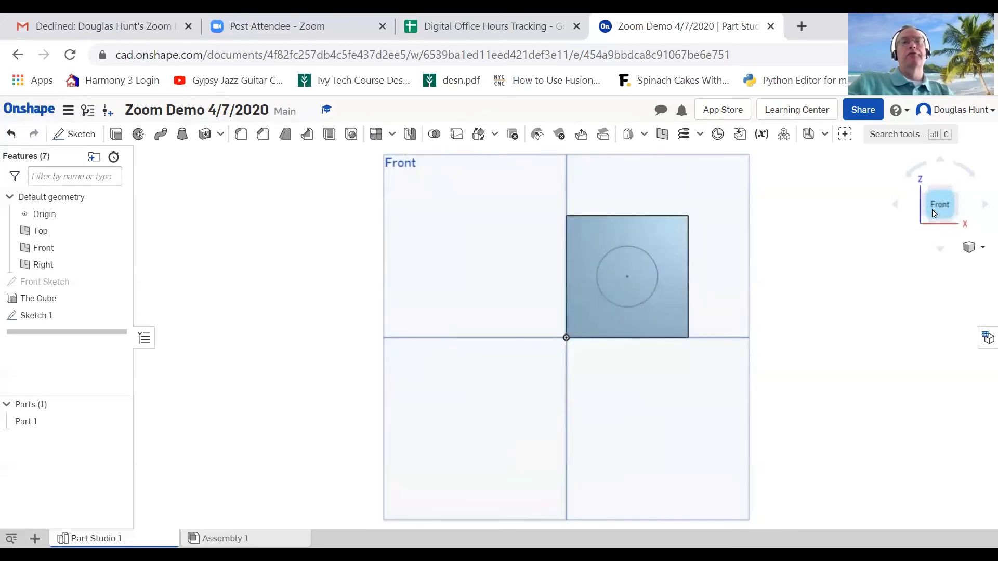
left_click(959, 192)
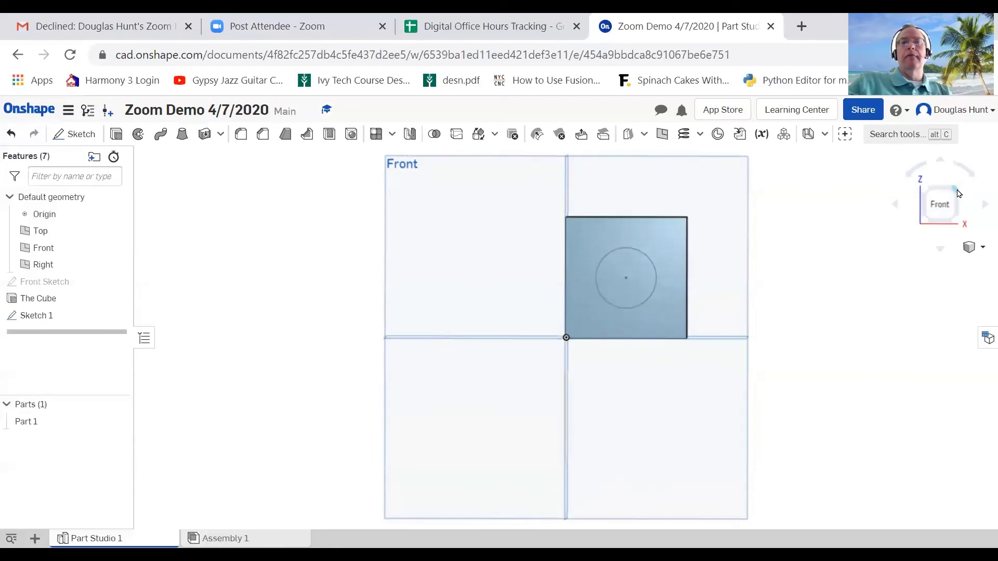
Extrude the 1 in circle region 2 in deep as a Remove cut into the cube
left_click(117, 134)
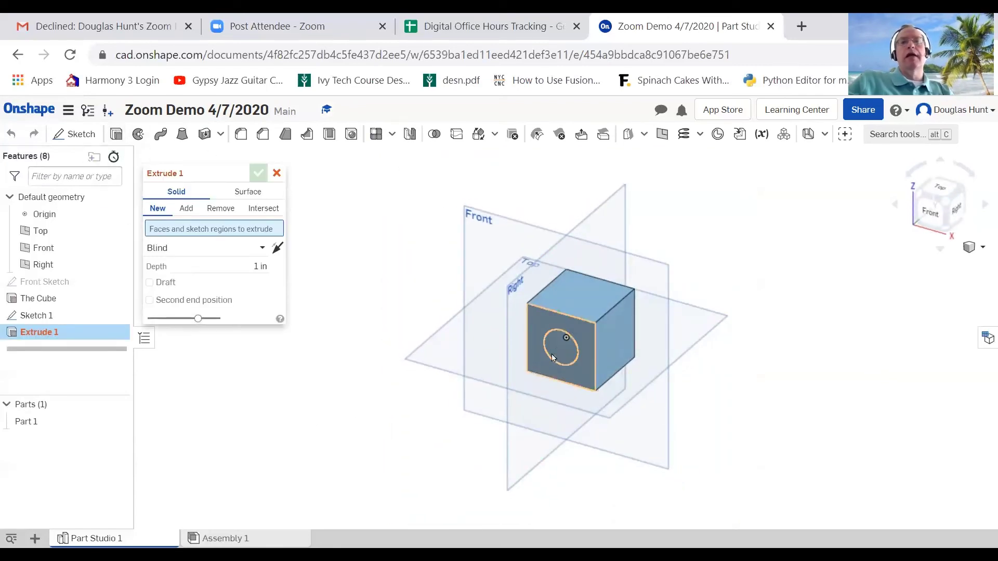
left_click(554, 348)
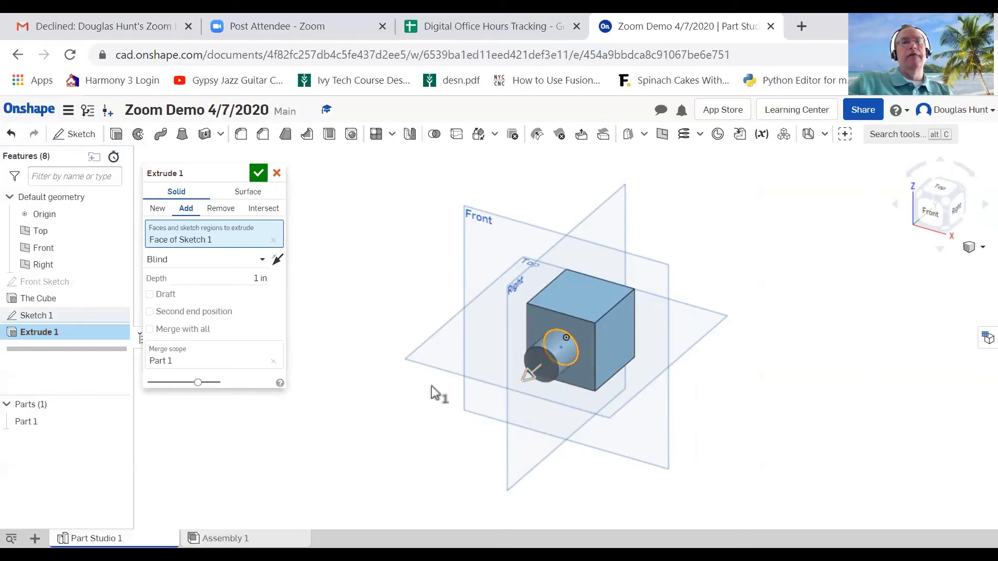
left_click(263, 279)
type("2")
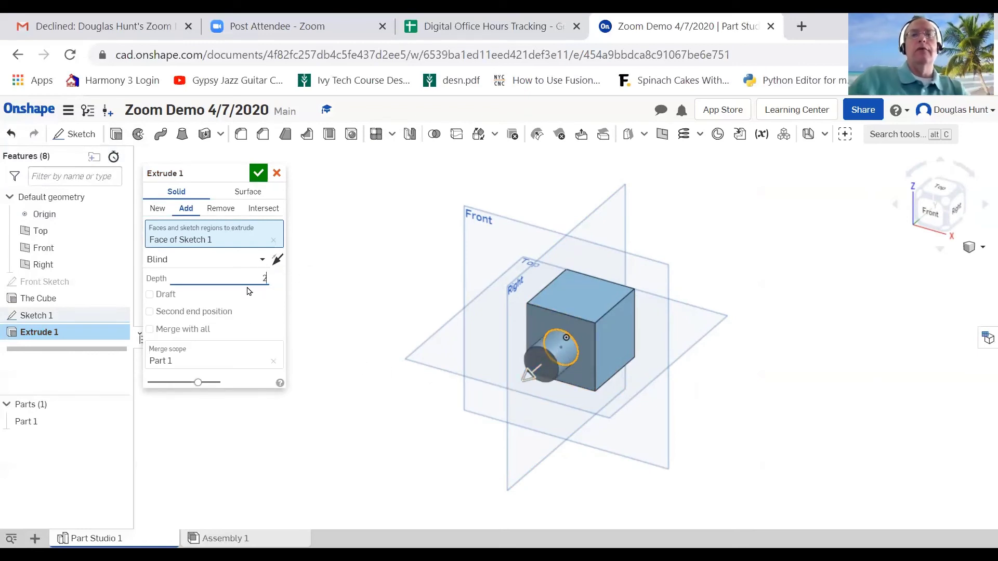
key("Return")
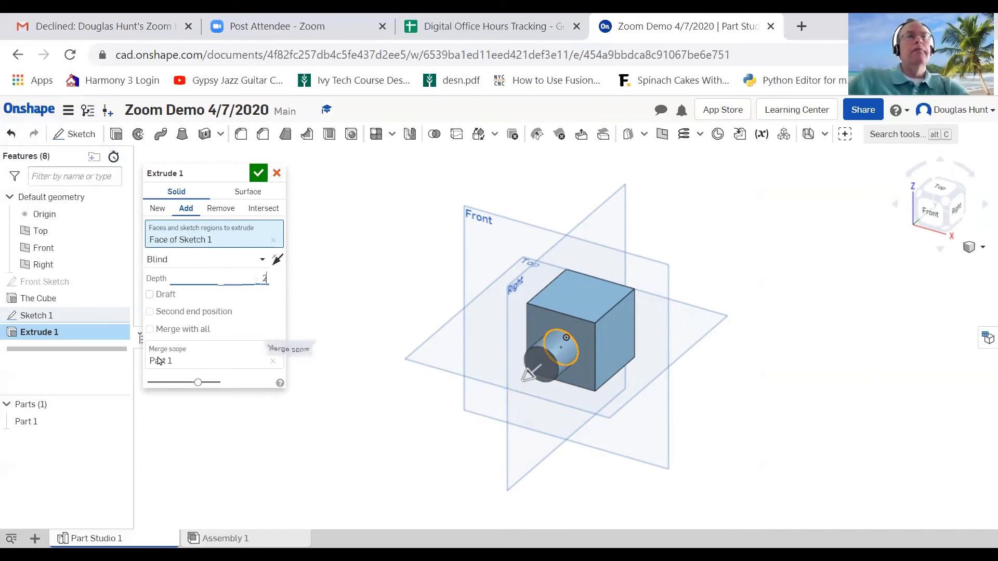
left_click_drag(503, 393, 606, 309)
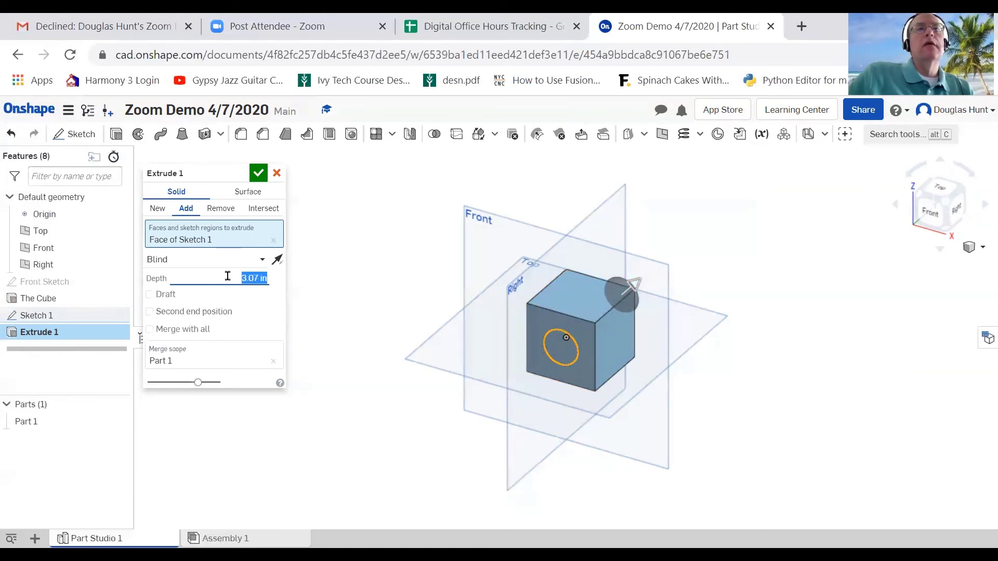
left_click(252, 280)
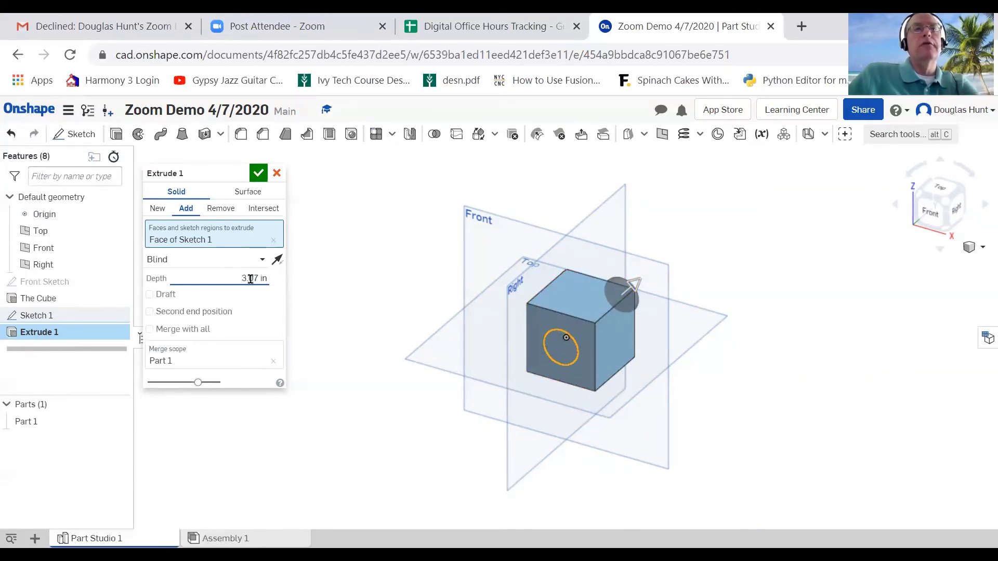
triple_click(241, 279)
type("2")
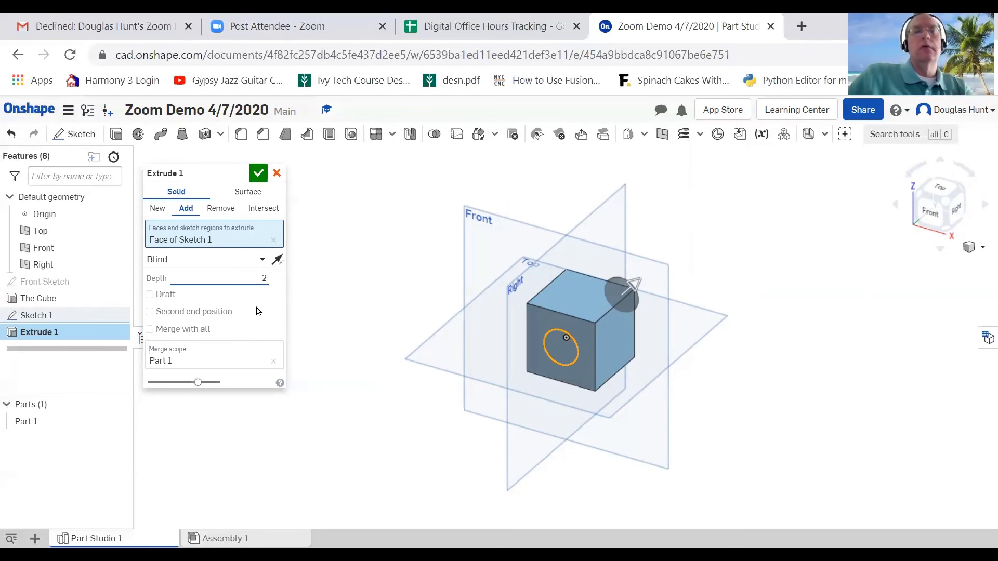
key("Tab")
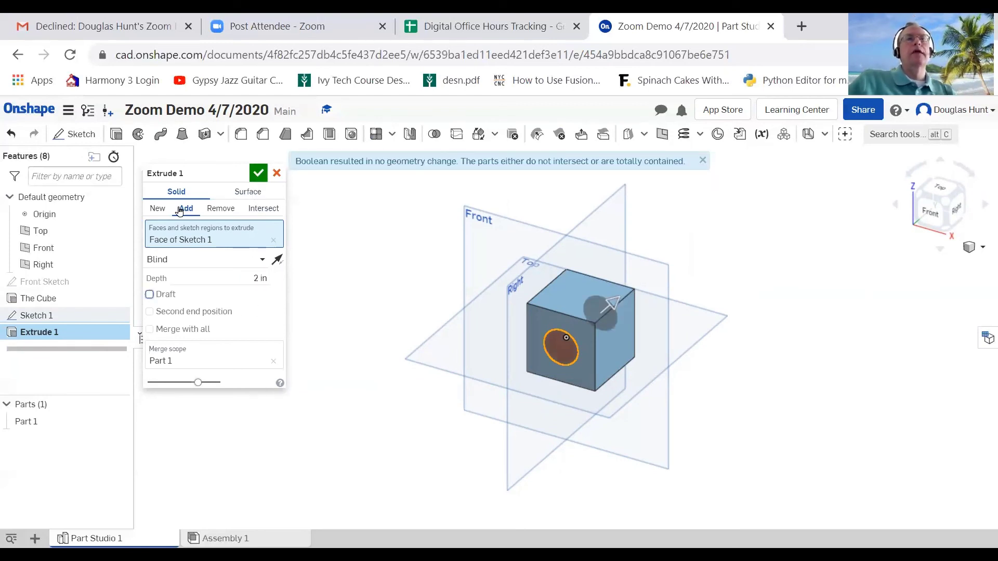
left_click(221, 208)
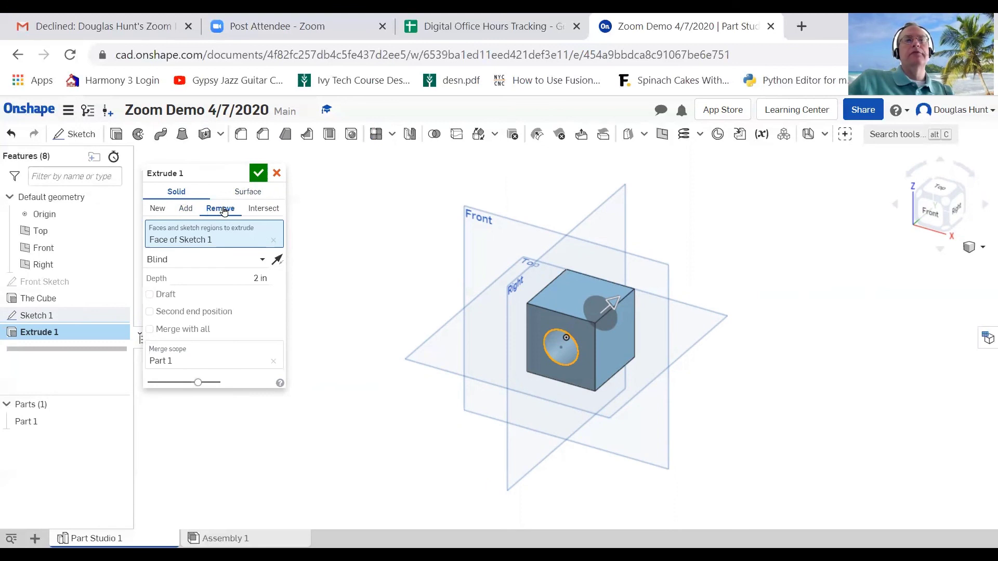
left_click(258, 173)
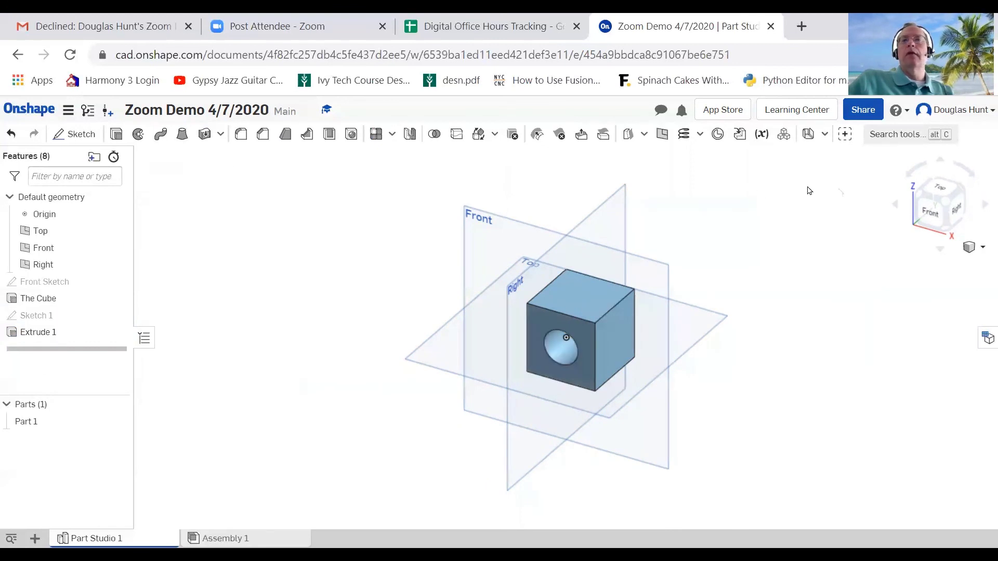
left_click(929, 214)
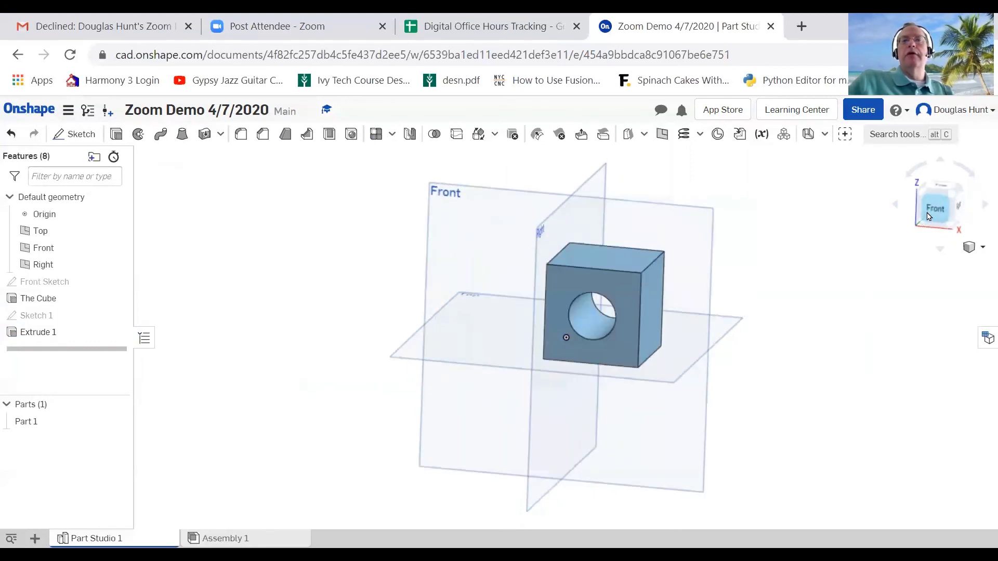
left_click(927, 196)
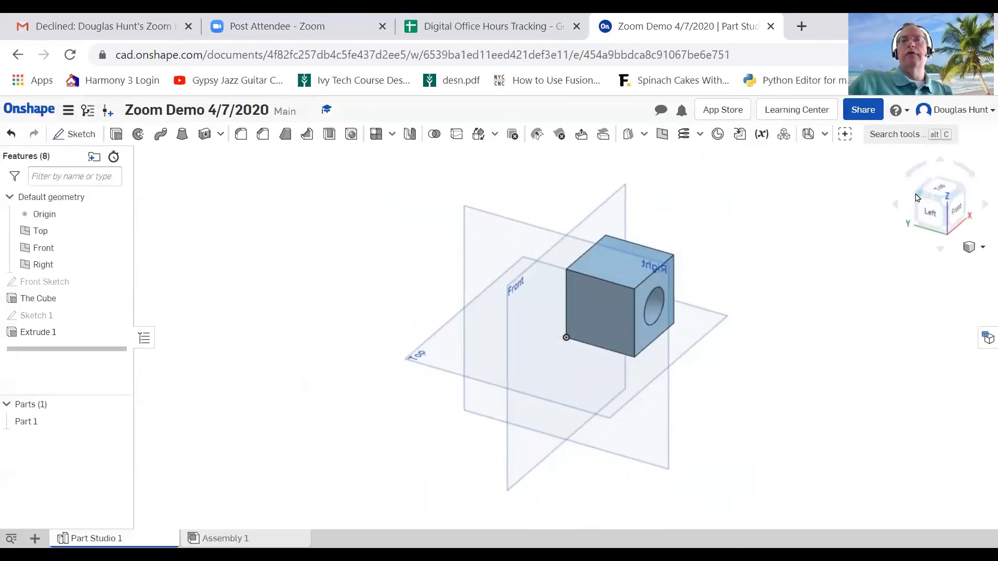
left_click(918, 198)
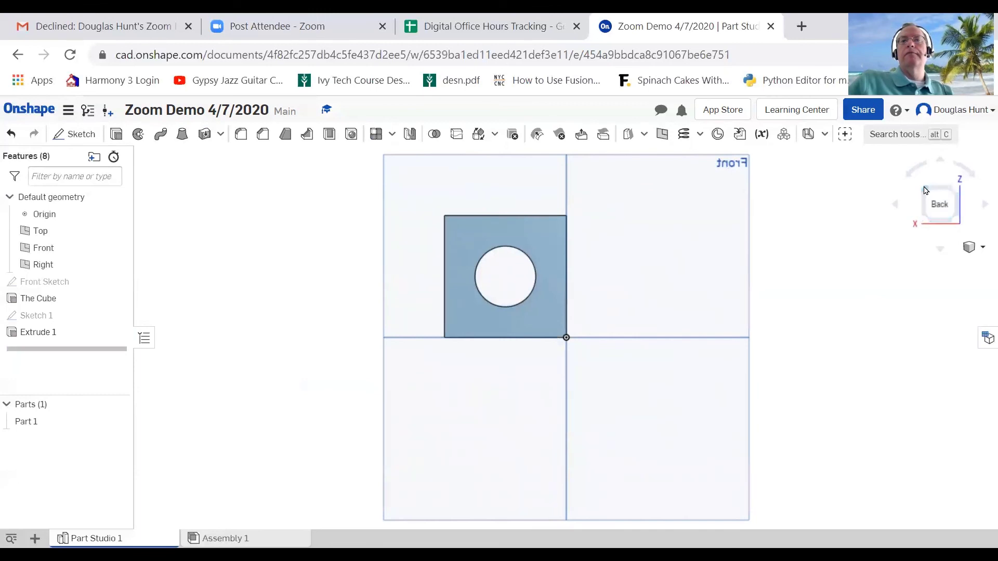
left_click(925, 195)
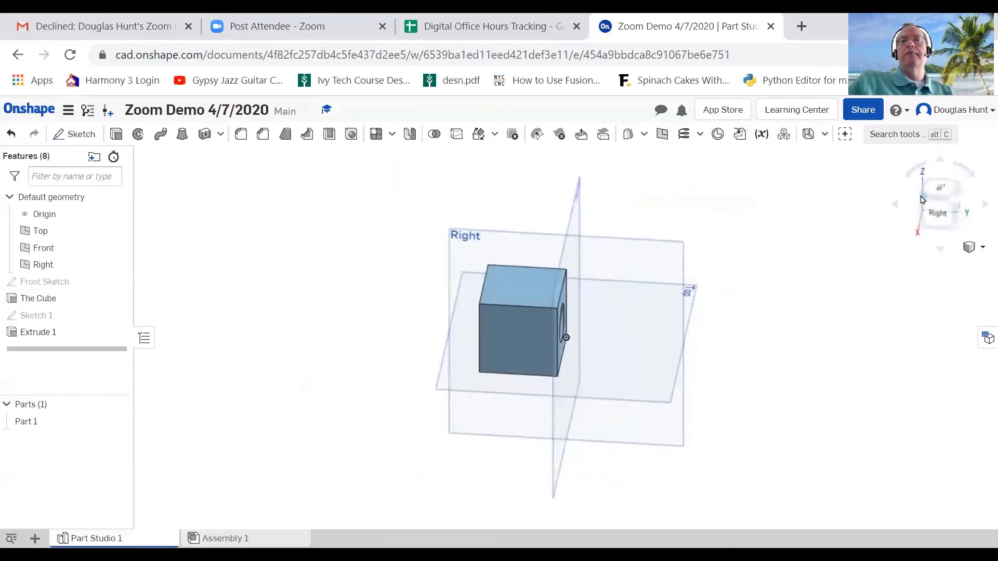